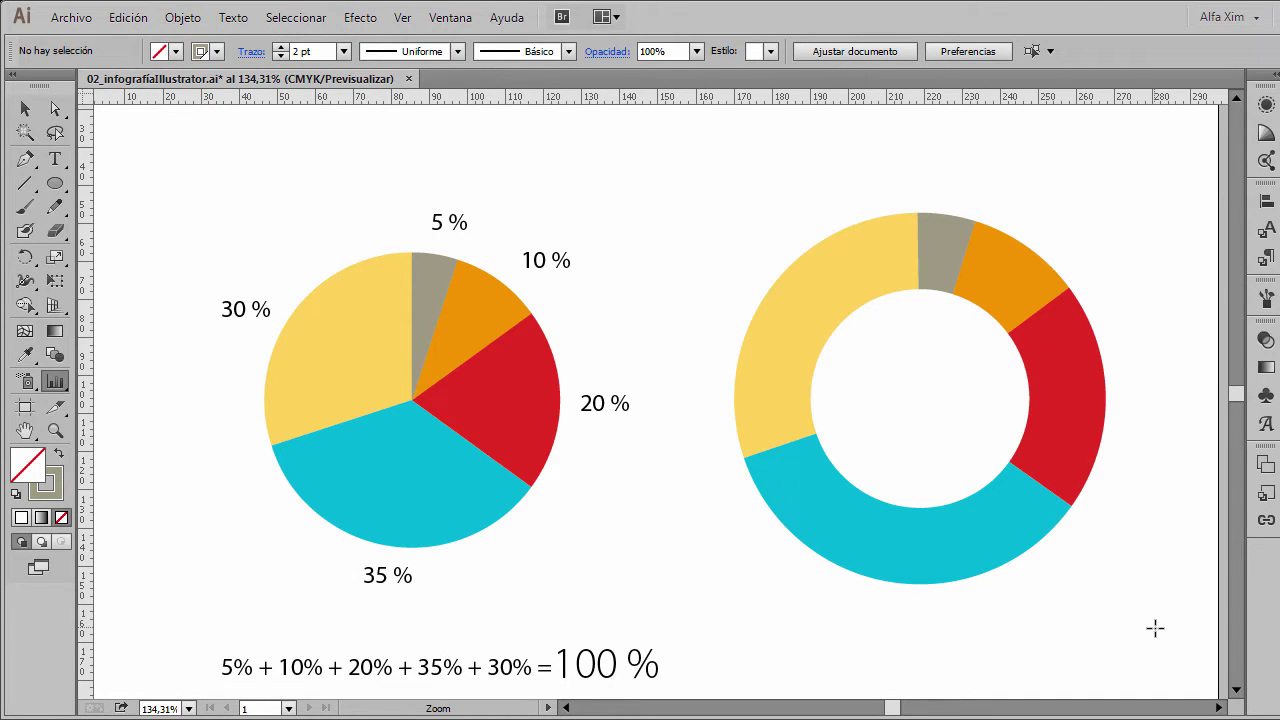
Step: Check the artwork in outline view, then remove the donut chart from beside the pie
{"action": "key", "text": "ctrl+y"}
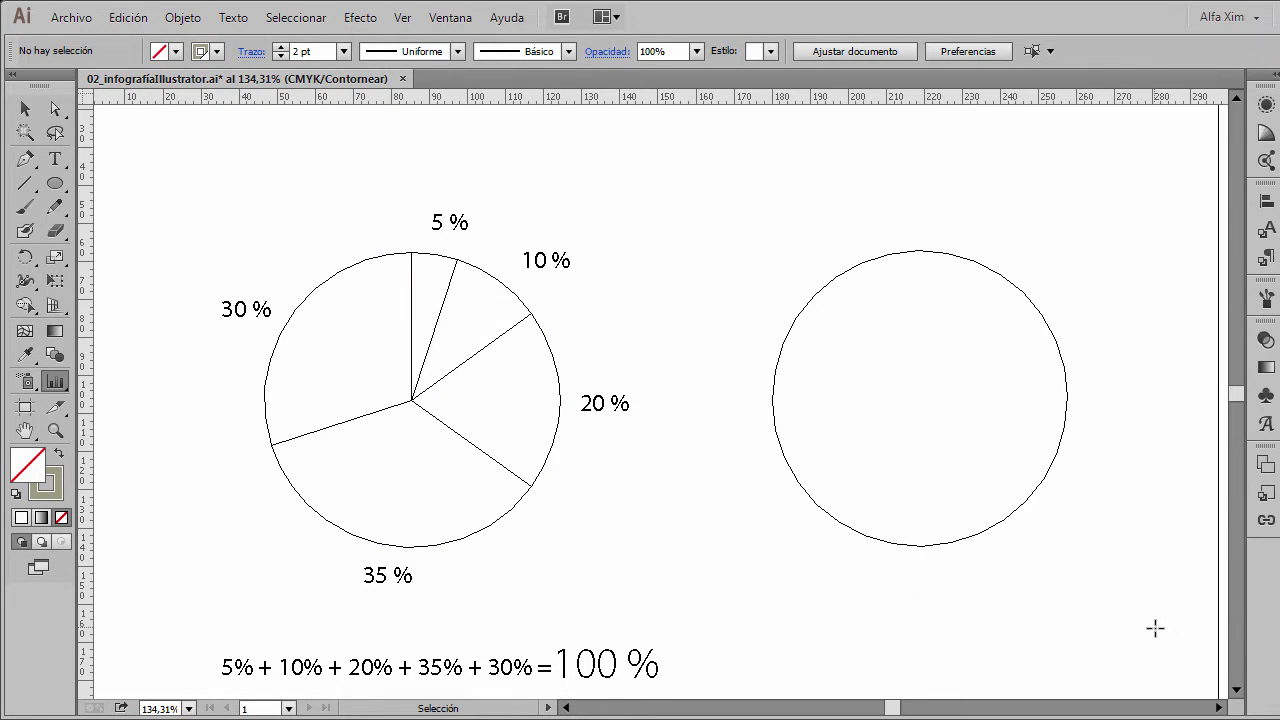
{"action": "key", "text": "ctrl+y"}
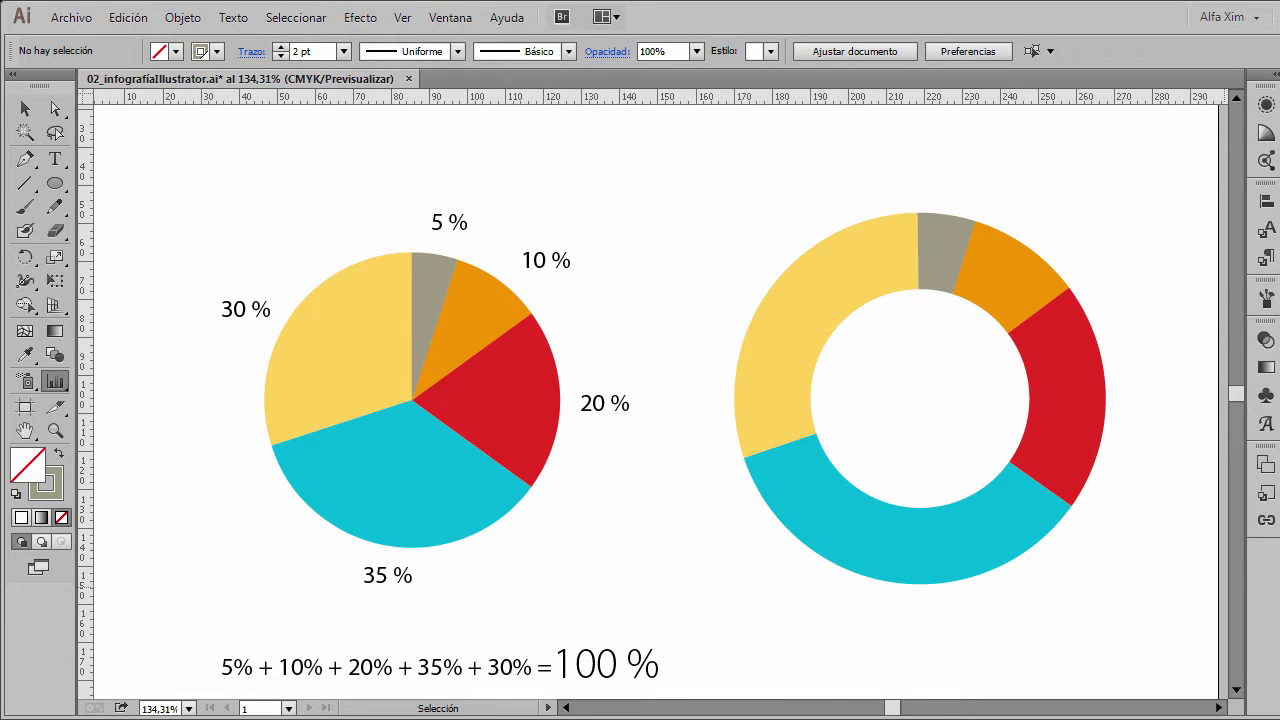
{"action": "key", "text": "ctrl+z"}
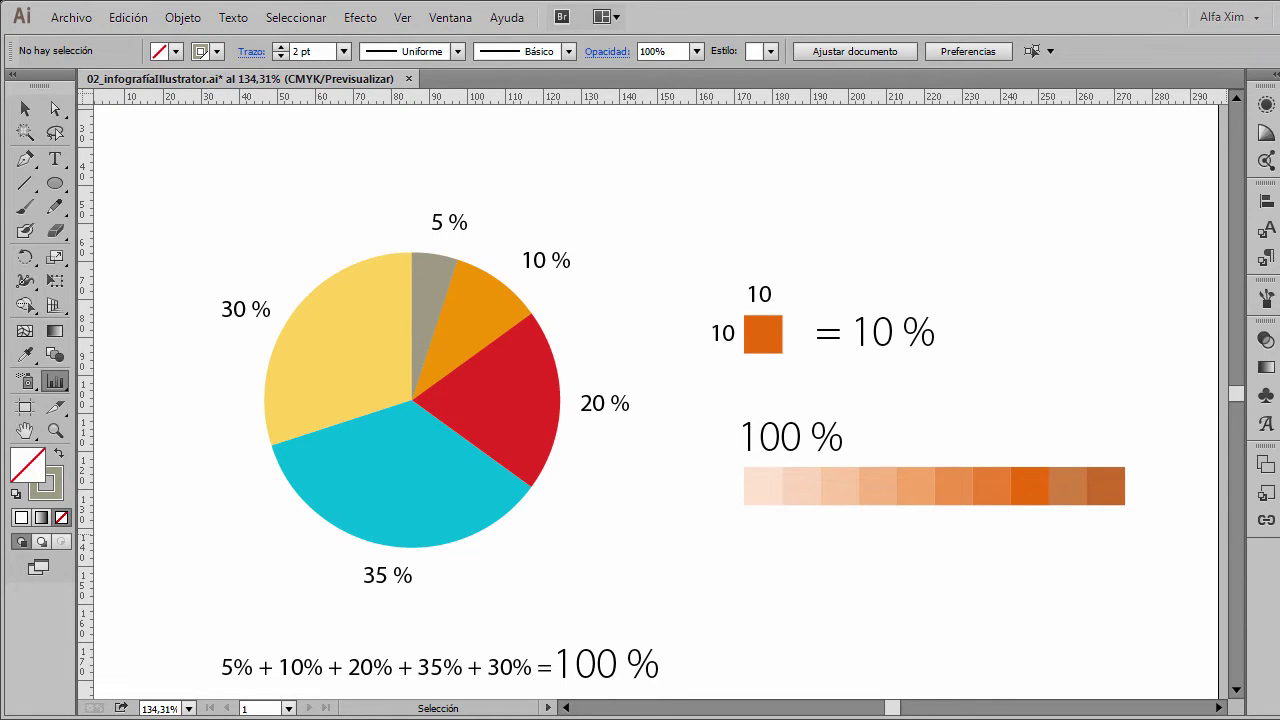
Step: Zoom in on the orange swatch row, try moving the third square out, then undo
{"action": "left_click", "coordinate": [25, 108]}
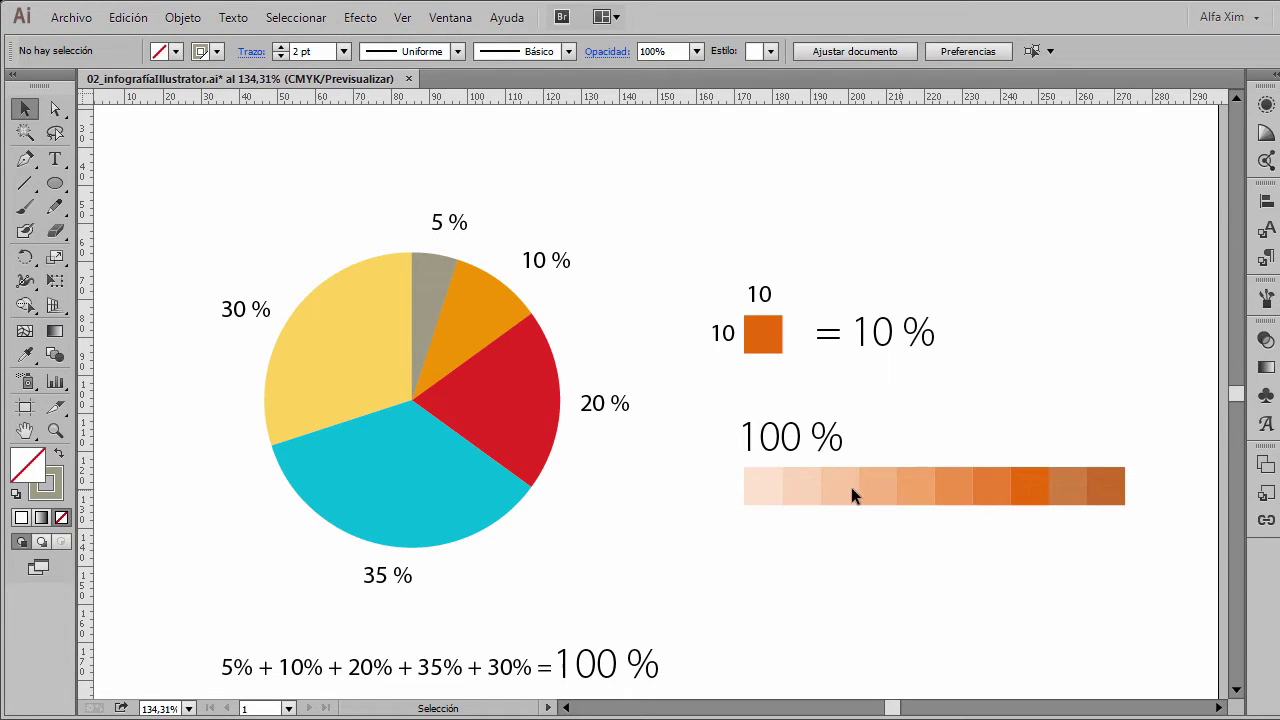
{"action": "left_click", "coordinate": [801, 490]}
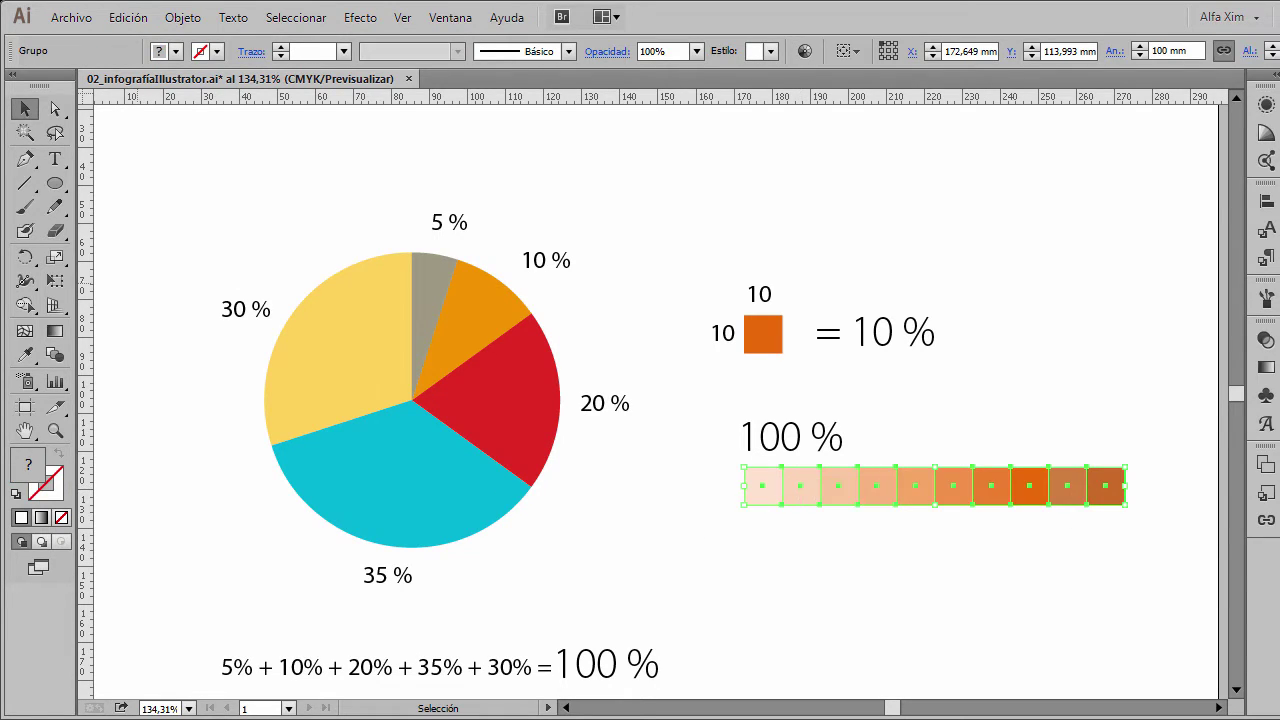
{"action": "left_click", "coordinate": [55, 108]}
{"action": "left_click", "coordinate": [837, 545]}
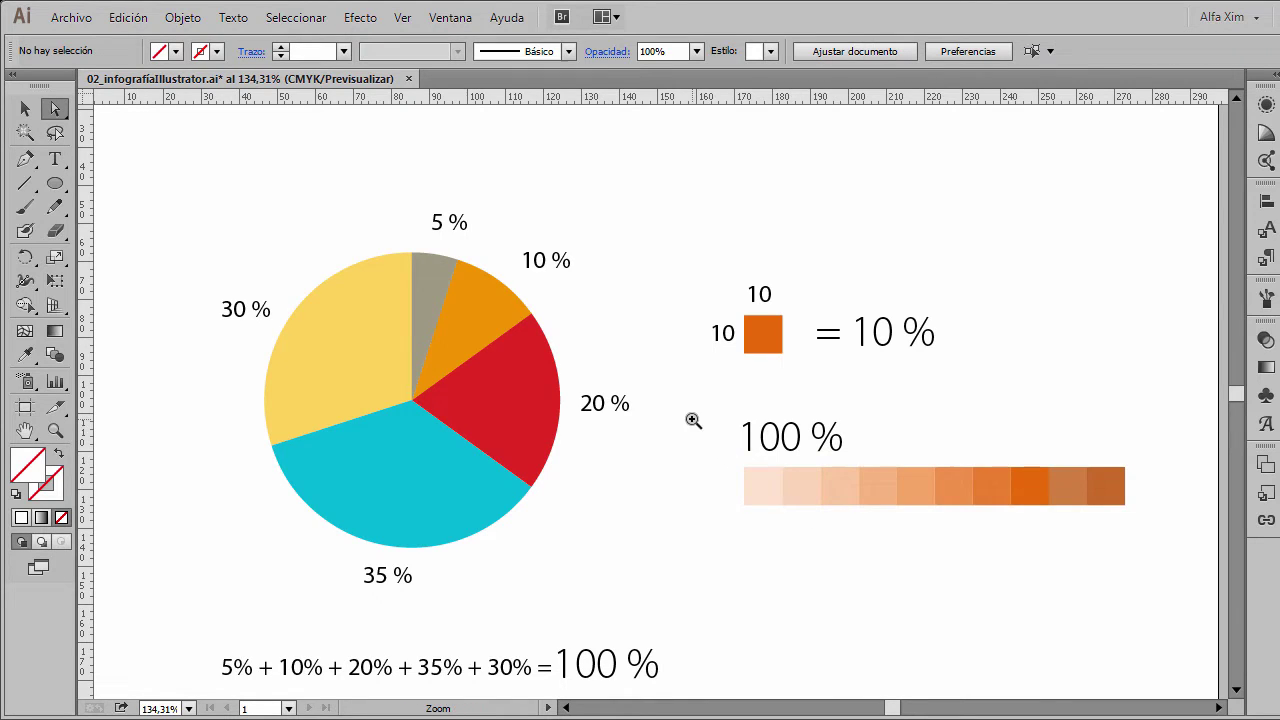
{"action": "left_click_drag", "start_coordinate": [691, 420], "coordinate": [1169, 536]}
{"action": "left_click", "coordinate": [453, 430]}
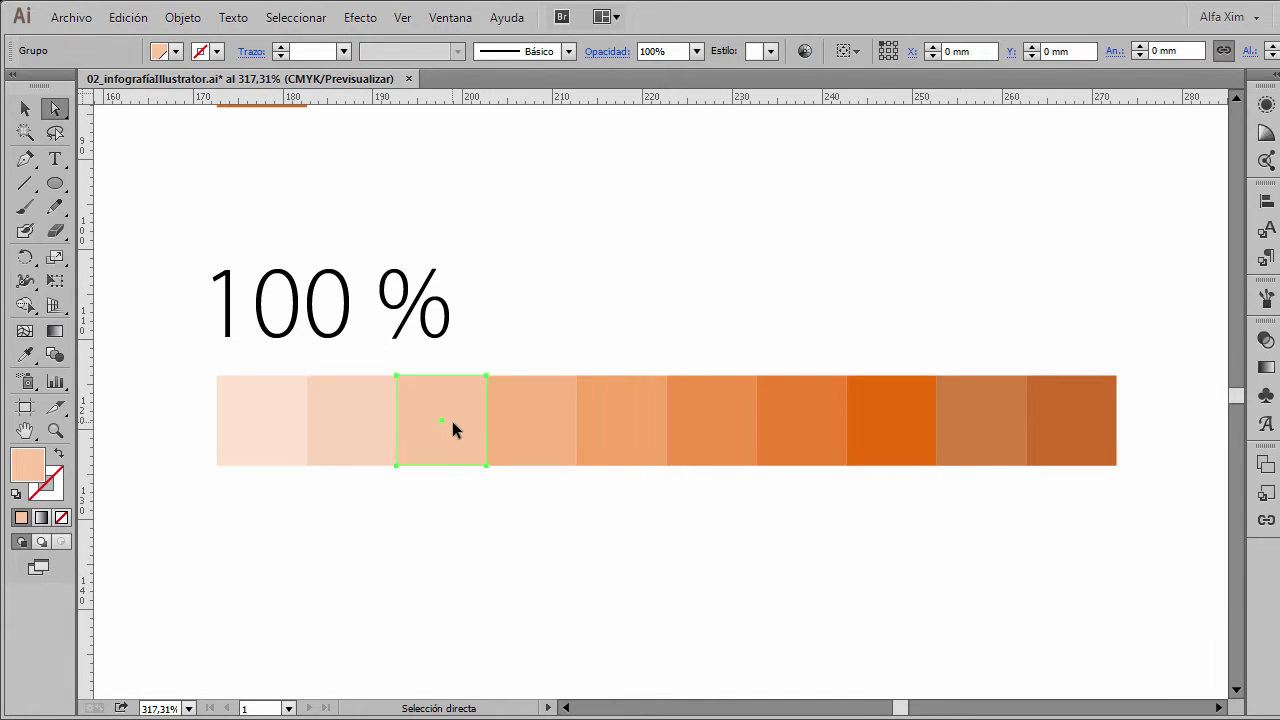
{"action": "mouse_move", "coordinate": [453, 430]}
{"action": "left_mouse_down"}
{"action": "mouse_move", "coordinate": [454, 510]}
{"action": "mouse_move", "coordinate": [474, 563]}
{"action": "left_mouse_up"}
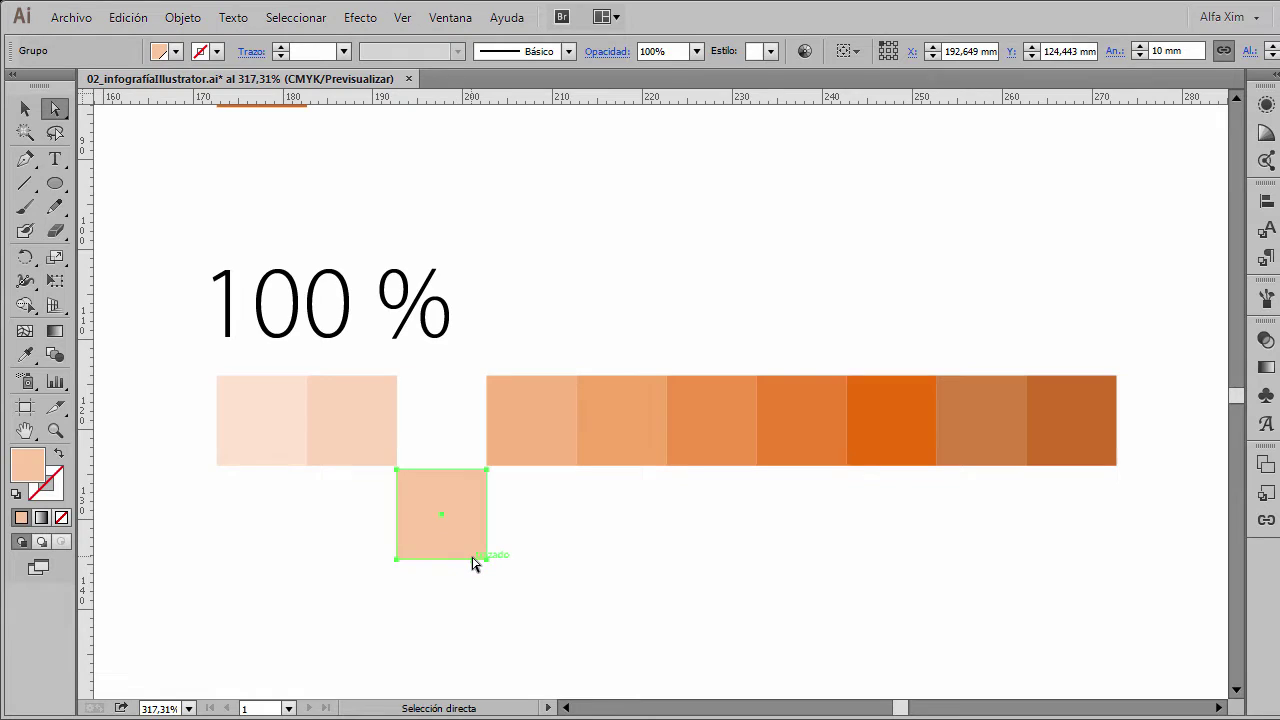
{"action": "key", "text": "ctrl+z"}
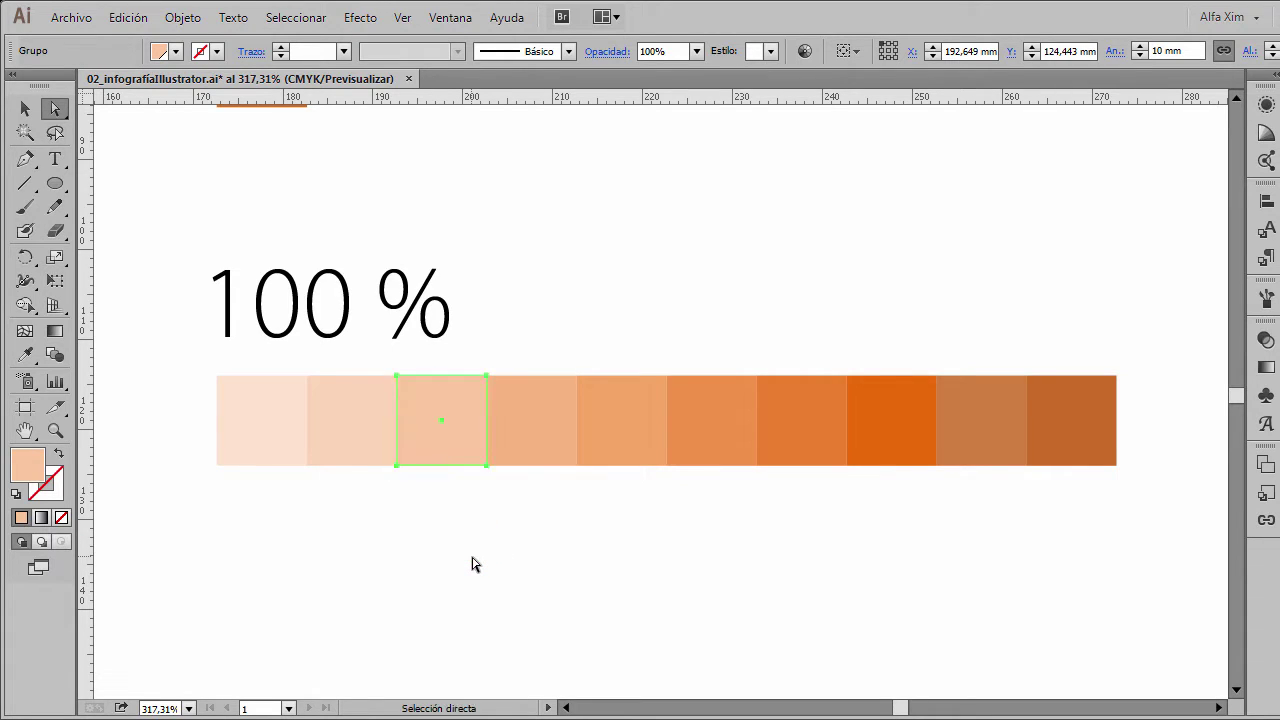
Step: Shift the neighbouring square left, drop the peach square into the fourth slot, and zoom out
{"action": "key", "text": "ctrl+y"}
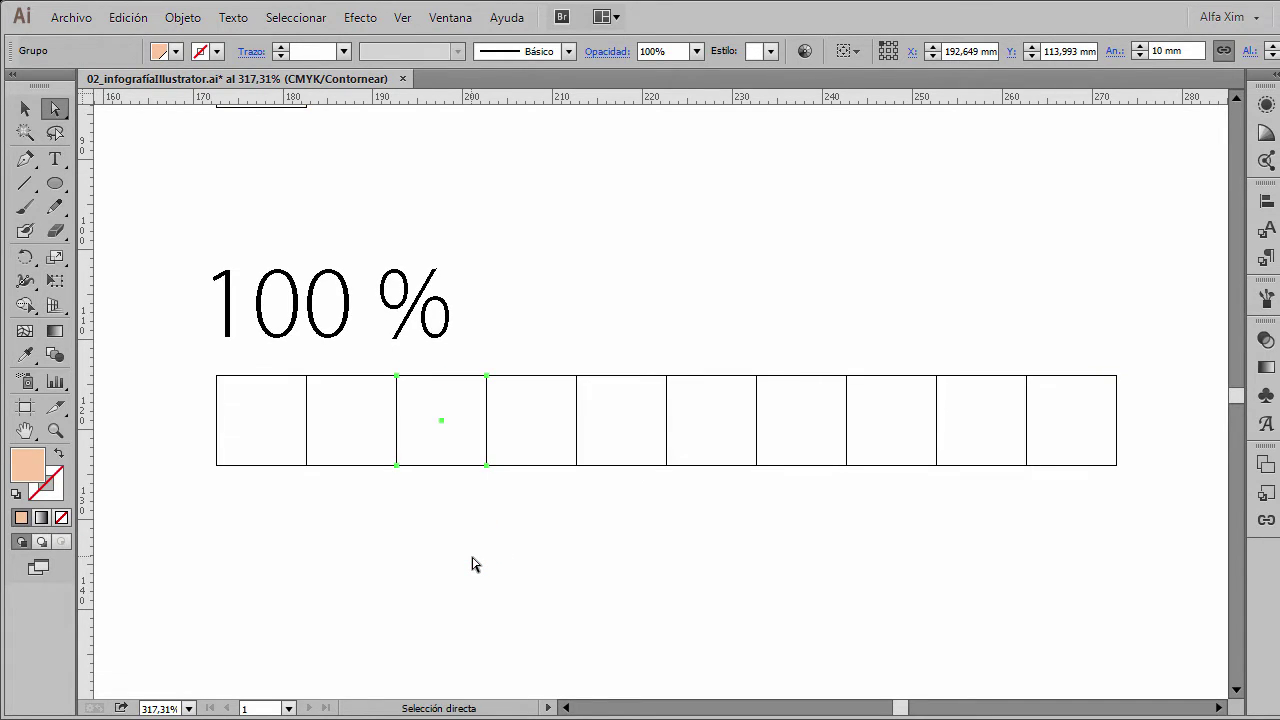
{"action": "key", "text": "ctrl+y"}
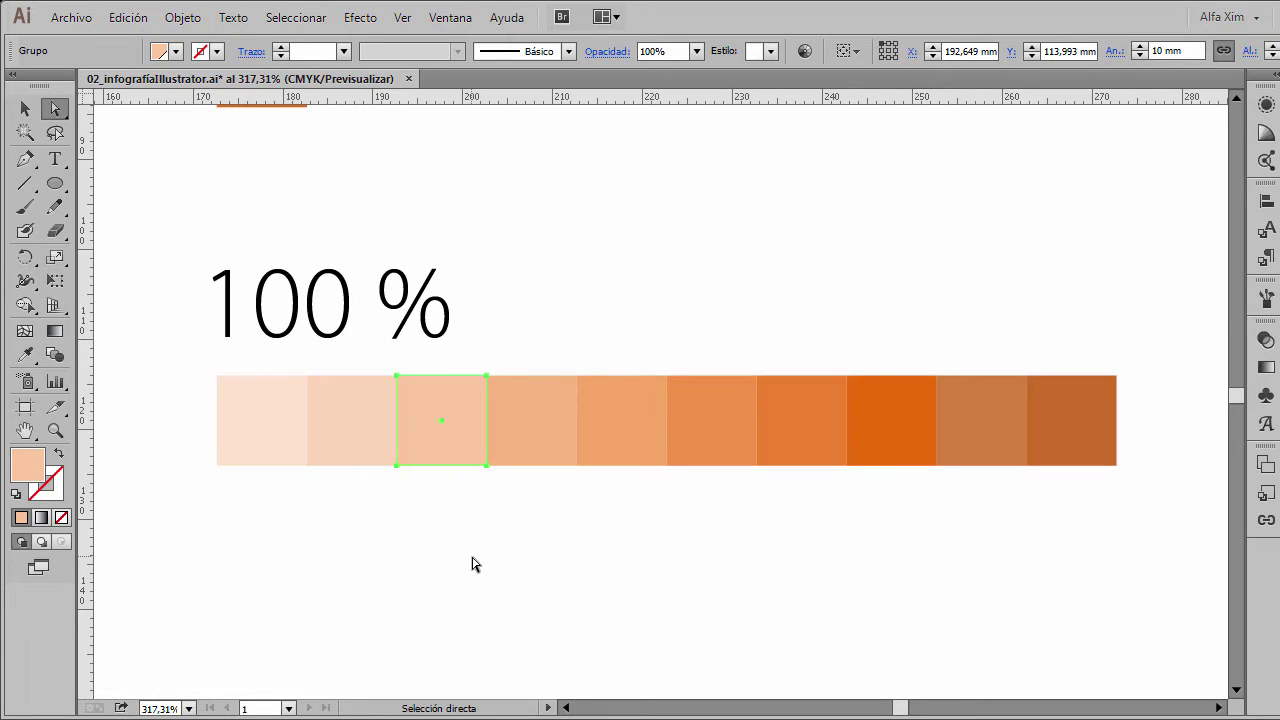
{"action": "key", "text": "a"}
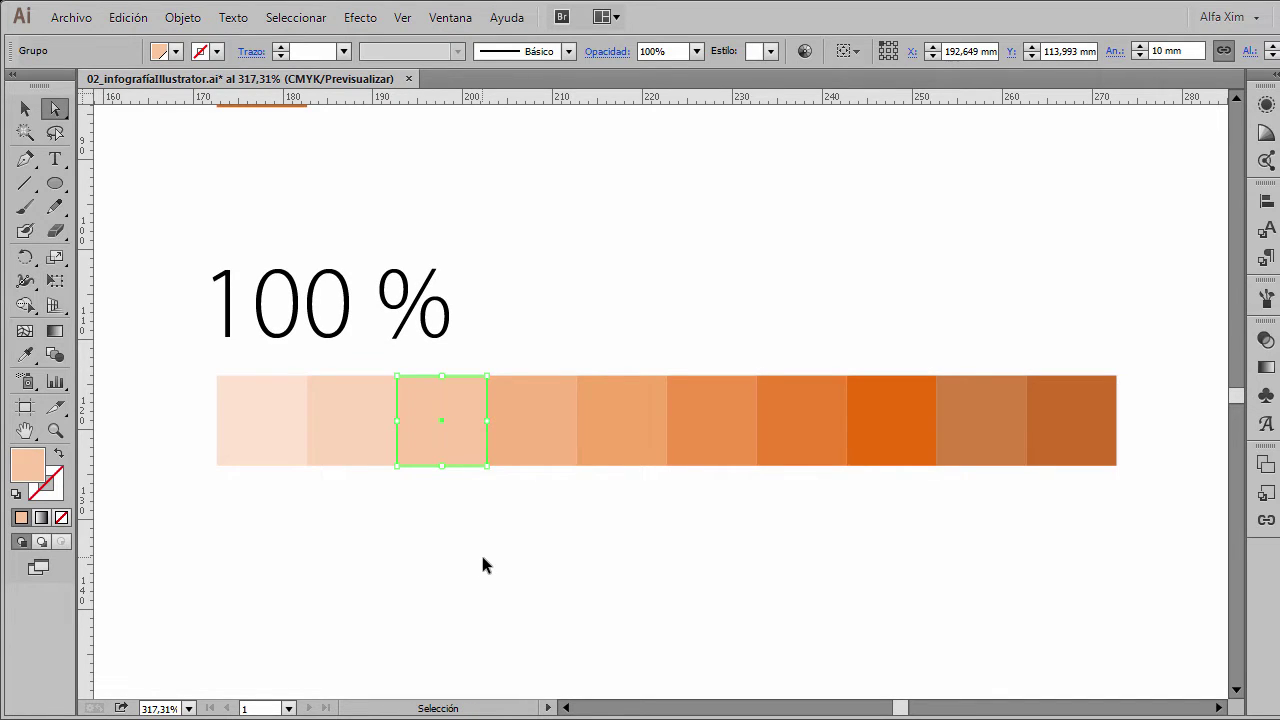
{"action": "mouse_move", "coordinate": [466, 432]}
{"action": "left_mouse_down"}
{"action": "mouse_move", "coordinate": [578, 408]}
{"action": "mouse_move", "coordinate": [583, 337]}
{"action": "left_mouse_up"}
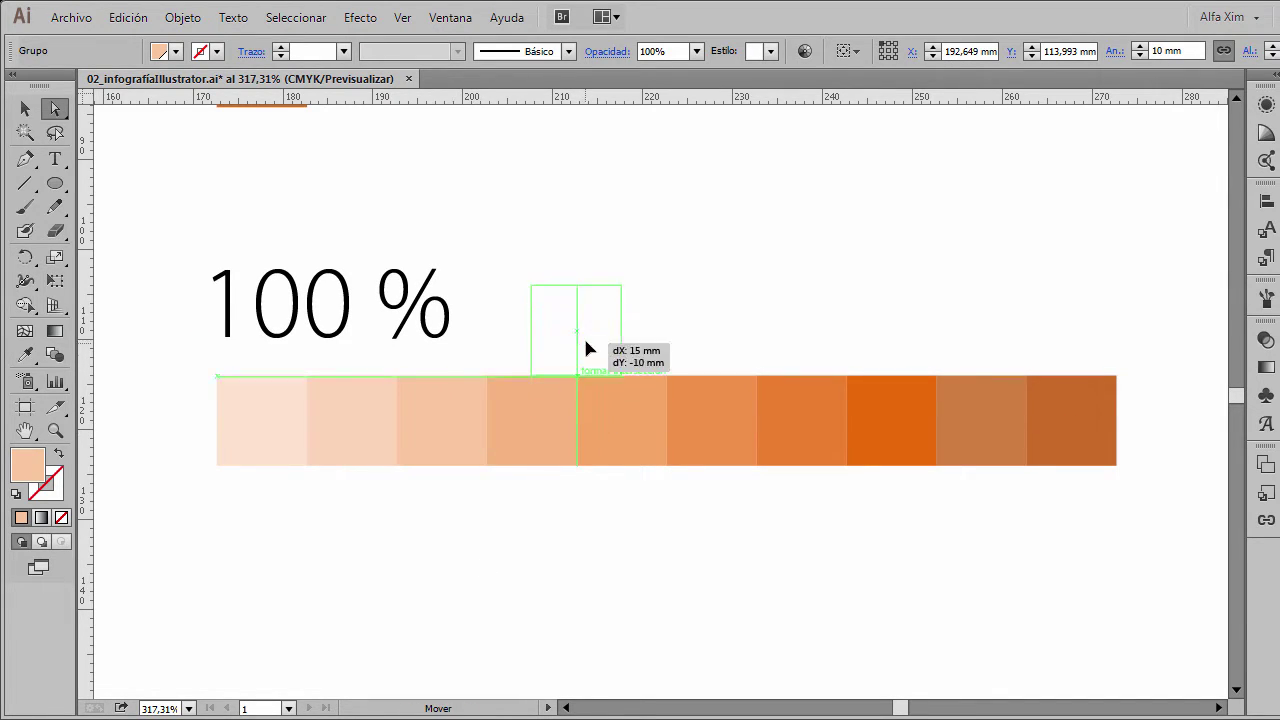
{"action": "left_click_drag", "start_coordinate": [557, 423], "coordinate": [448, 411]}
{"action": "mouse_move", "coordinate": [446, 411]}
{"action": "left_mouse_down"}
{"action": "mouse_move", "coordinate": [468, 403]}
{"action": "mouse_move", "coordinate": [440, 410]}
{"action": "left_mouse_up"}
{"action": "left_click_drag", "start_coordinate": [556, 339], "coordinate": [524, 421]}
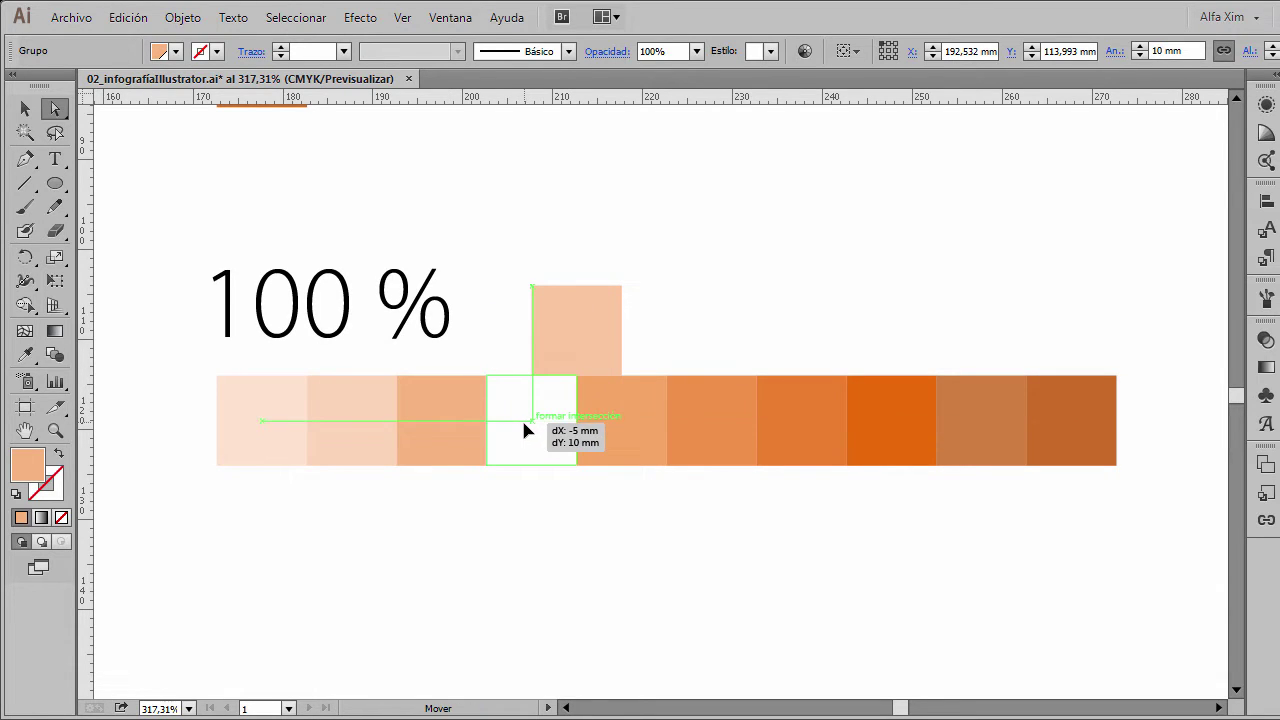
{"action": "left_click_drag", "start_coordinate": [525, 425], "coordinate": [530, 428]}
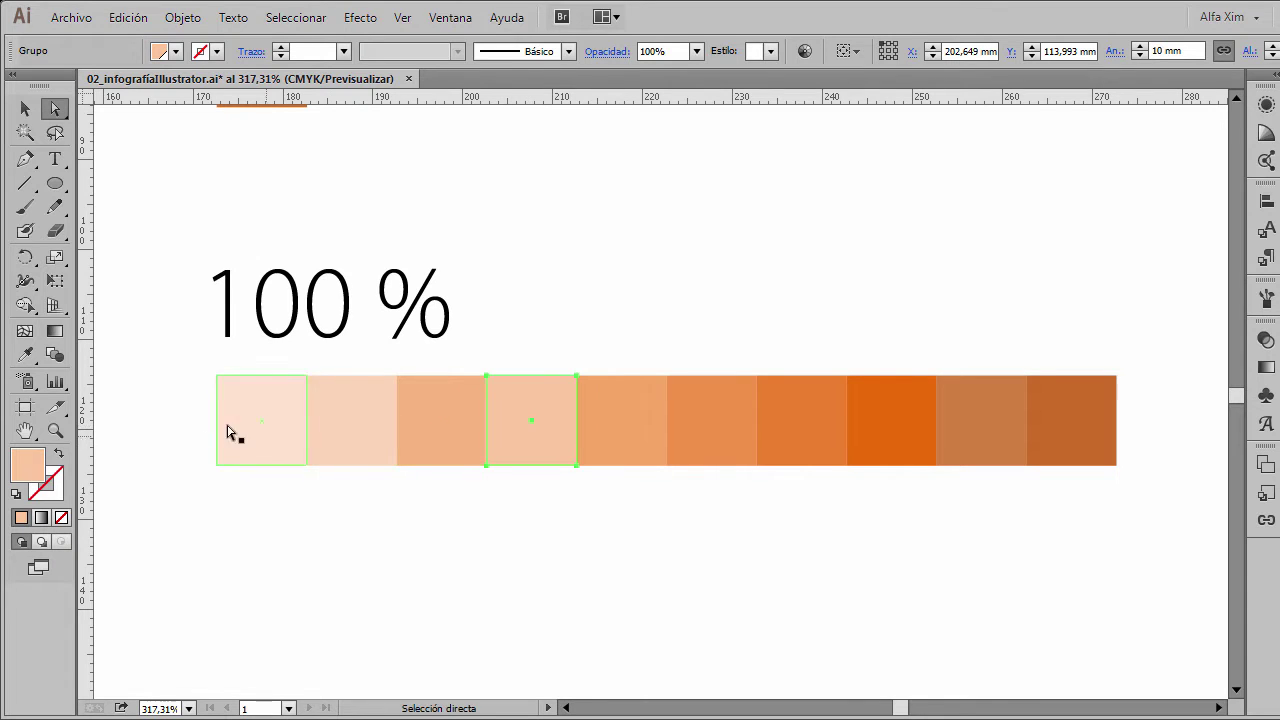
{"action": "left_click", "coordinate": [163, 365]}
{"action": "key", "text": "ctrl+0"}
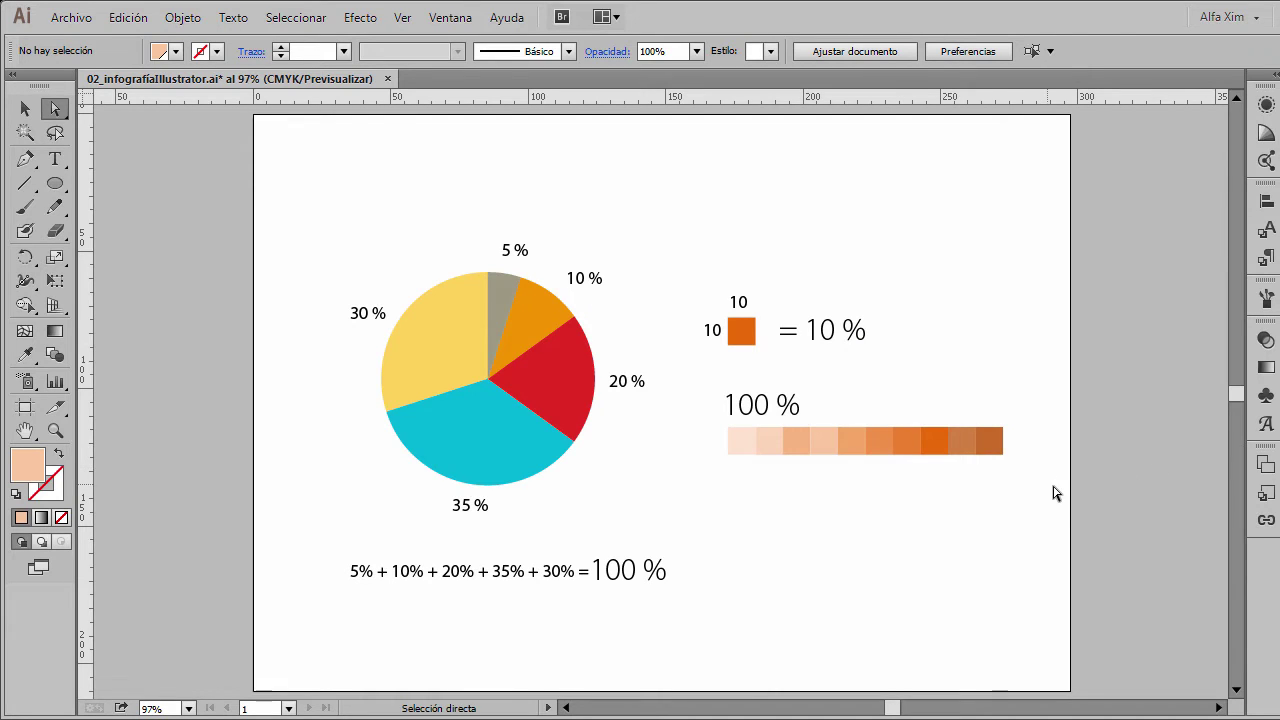
Step: Delete squares two through ten of the orange row, keeping only the first
{"action": "left_click_drag", "start_coordinate": [1151, 520], "coordinate": [720, 410]}
{"action": "left_click", "coordinate": [810, 498]}
{"action": "left_click_drag", "start_coordinate": [1044, 474], "coordinate": [773, 437]}
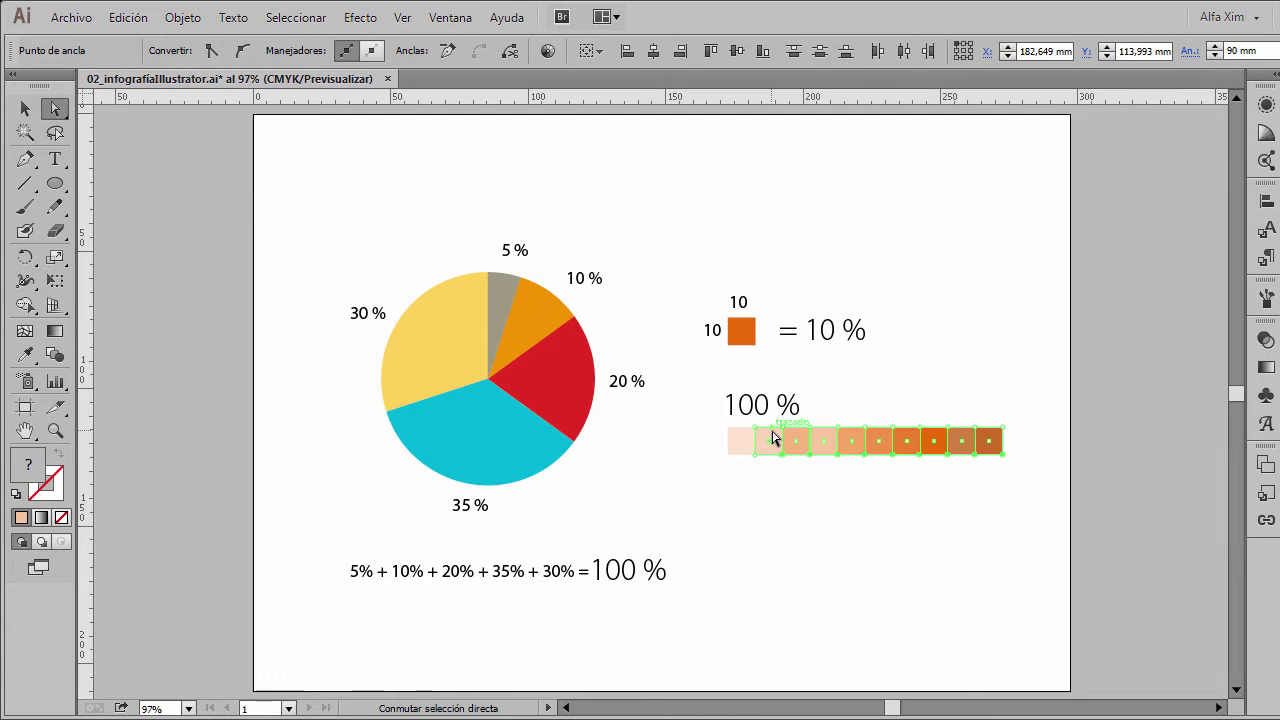
{"action": "key", "text": "Delete"}
{"action": "left_click", "coordinate": [773, 437]}
Step: Set the remaining peach square's width to 5 mm
{"action": "key", "text": "z"}
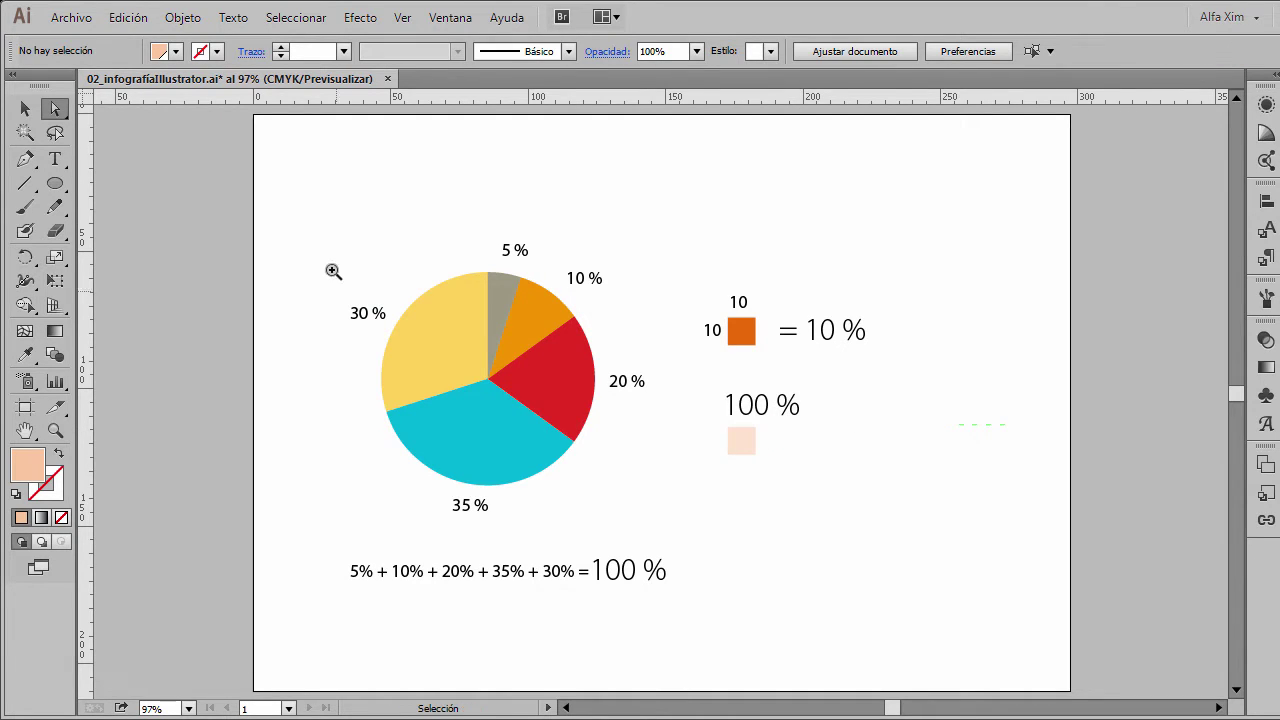
{"action": "left_click_drag", "start_coordinate": [318, 242], "coordinate": [1053, 587]}
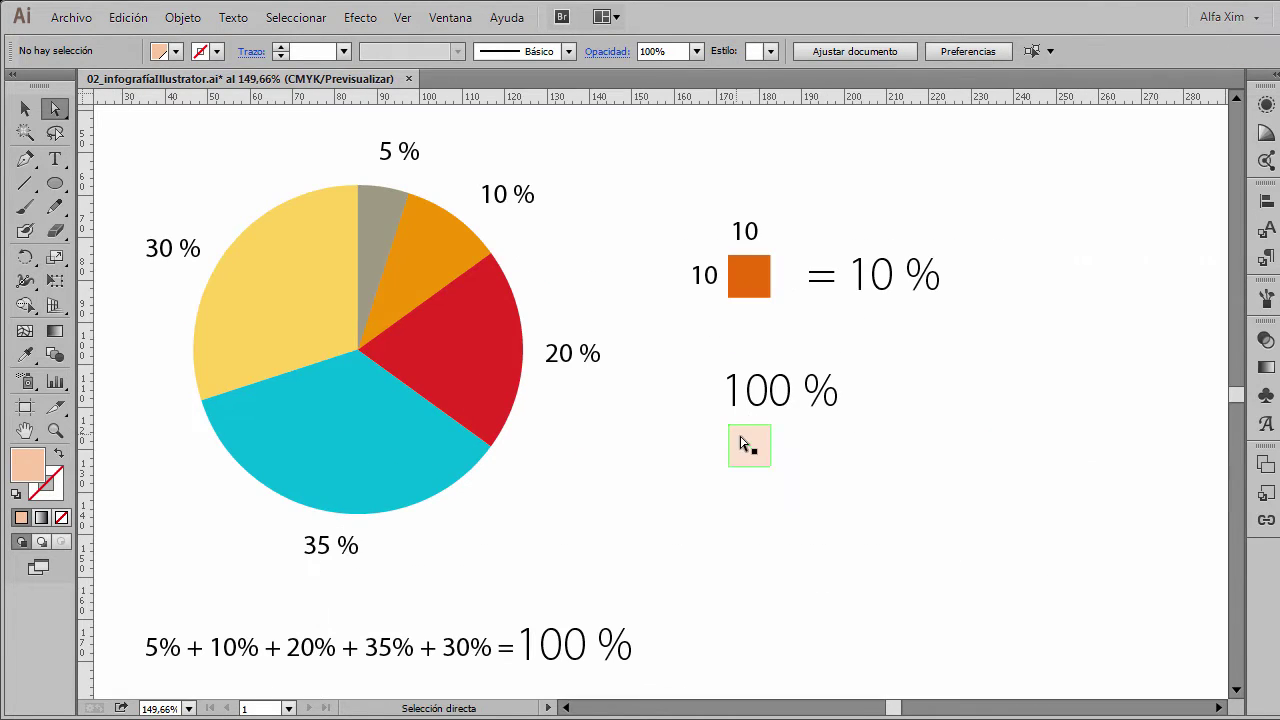
{"action": "left_click", "coordinate": [745, 444]}
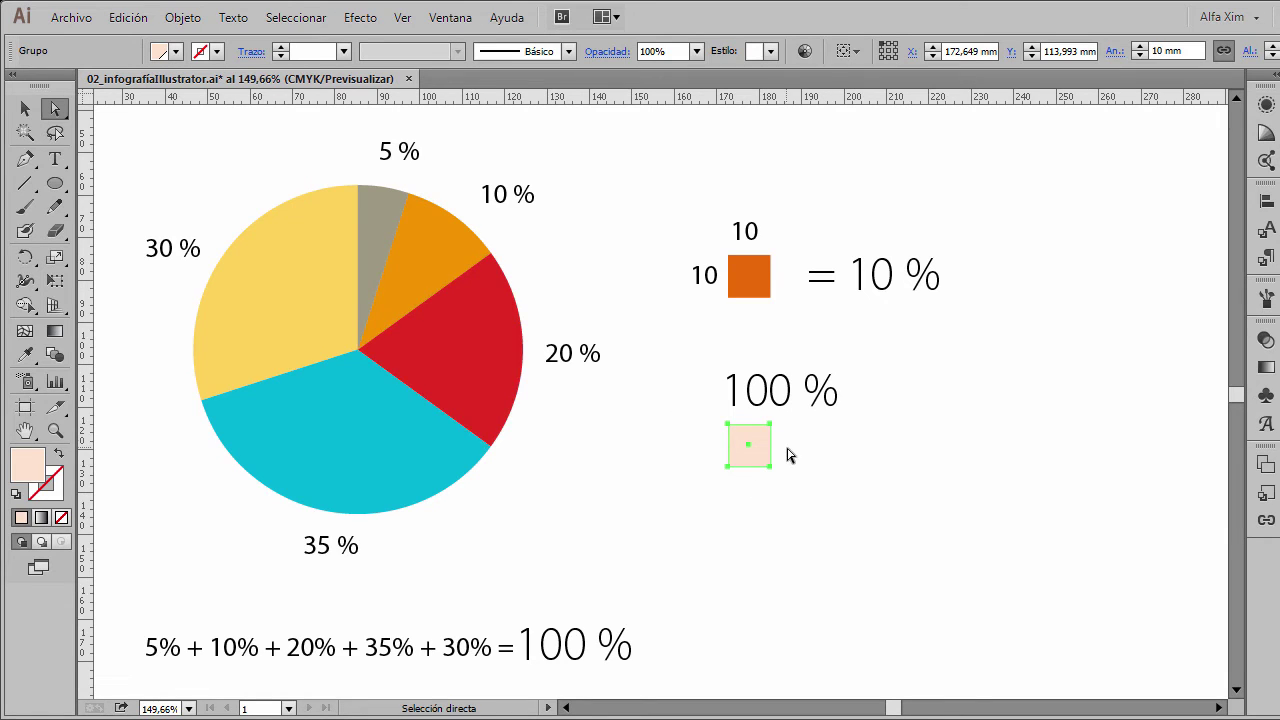
{"action": "left_click", "coordinate": [1170, 50]}
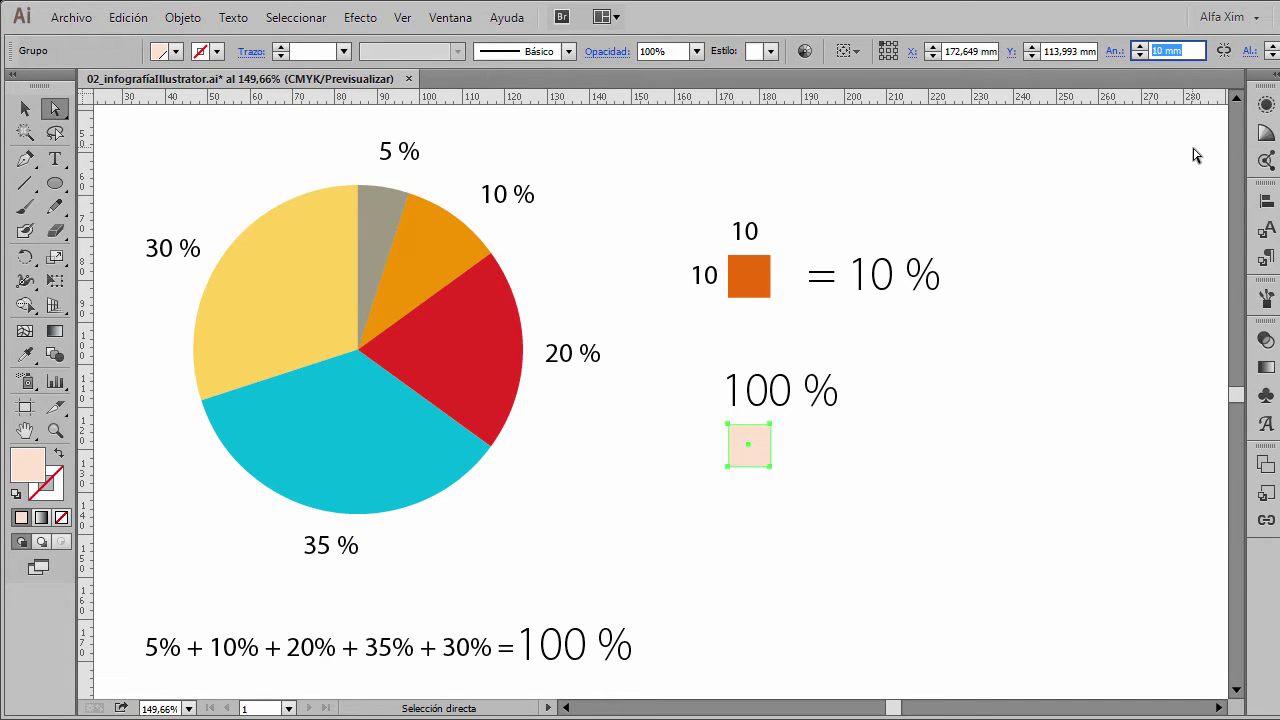
{"action": "type", "text": "5"}
{"action": "key", "text": "Return"}
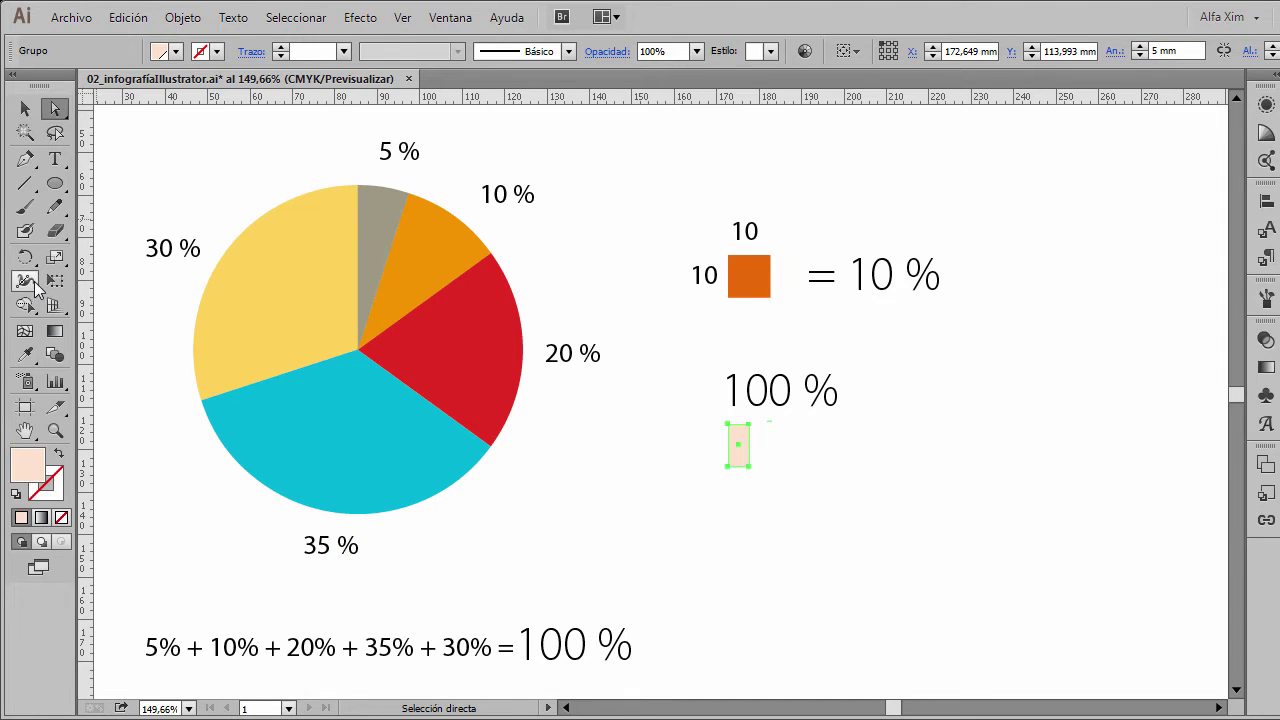
{"action": "key", "text": "i"}
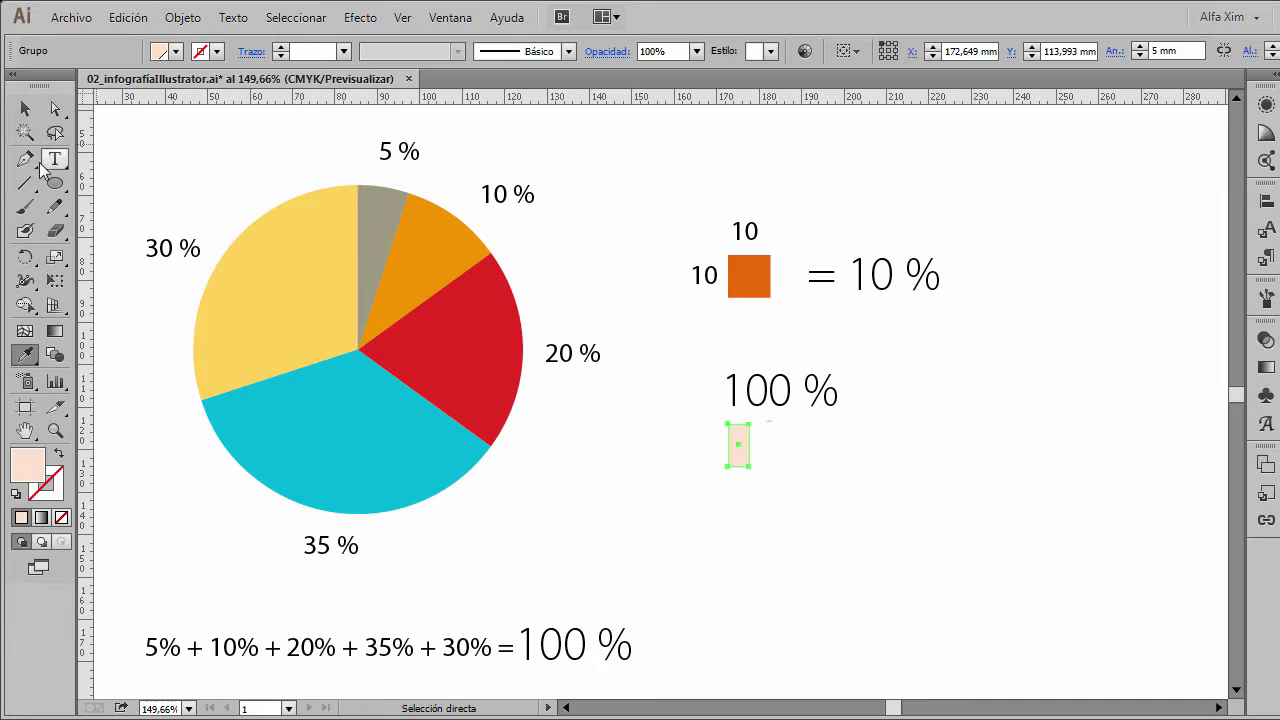
Step: Colour the 5 mm bar grey like the 5 % slice and place a copy beside it
{"action": "left_click", "coordinate": [387, 182]}
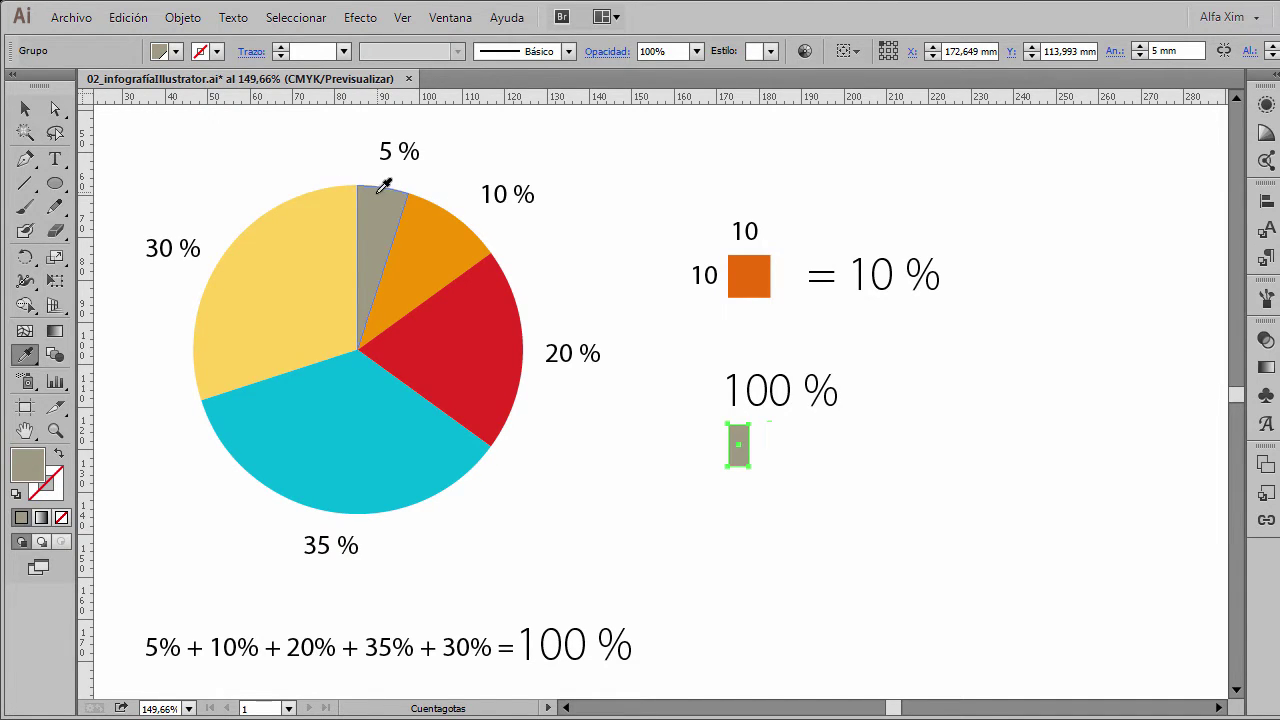
{"action": "key", "text": "v"}
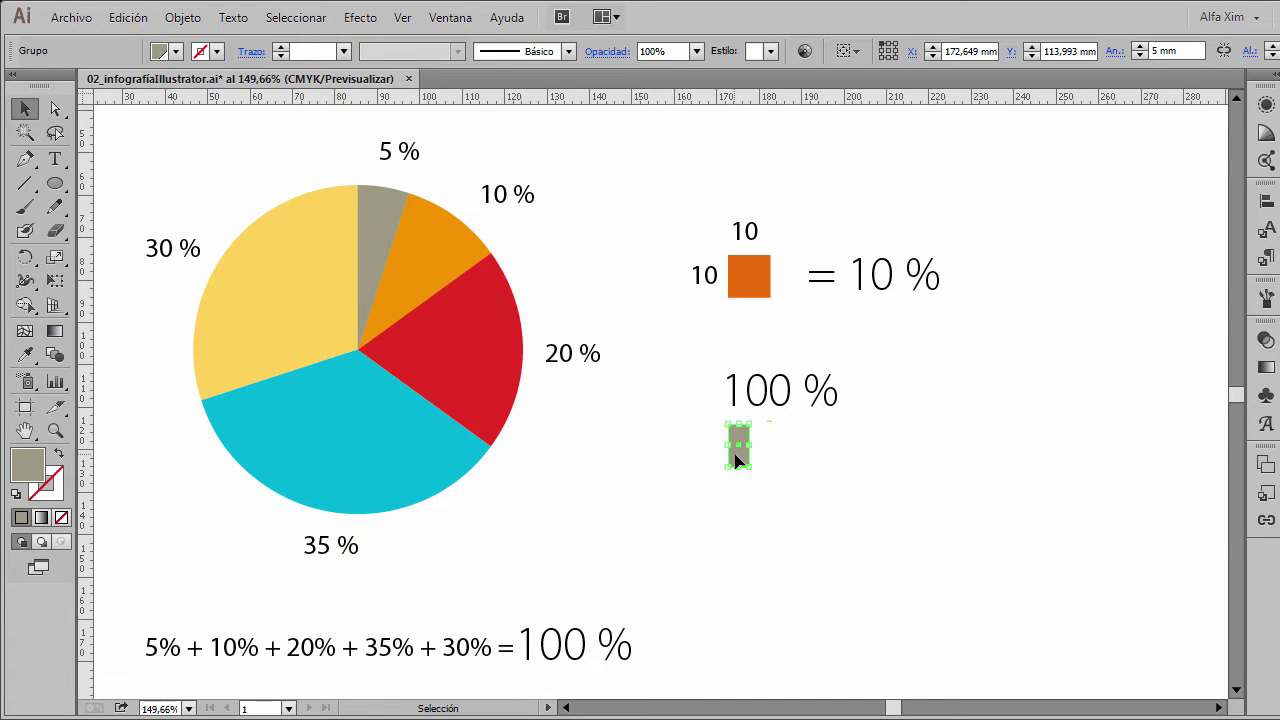
{"action": "left_click", "coordinate": [738, 452]}
{"action": "key", "text": "ctrl+space"}
{"action": "left_click_drag", "start_coordinate": [600, 208], "coordinate": [1004, 584]}
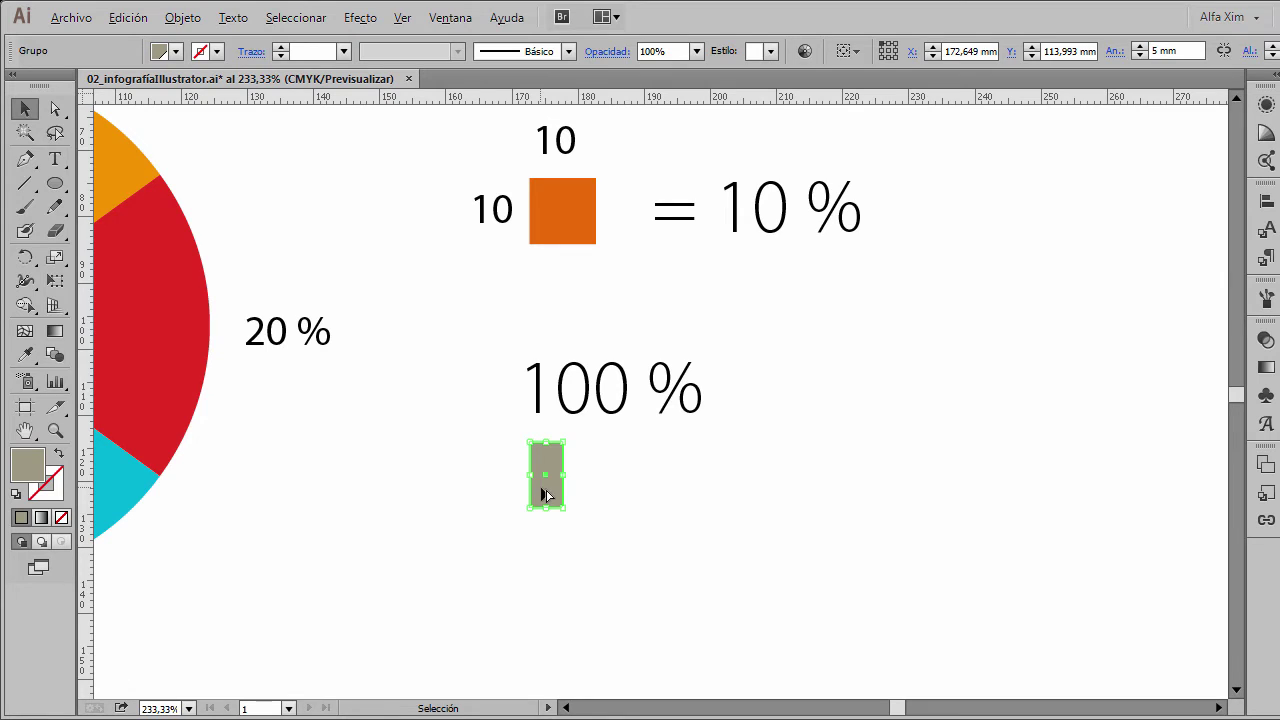
{"action": "left_click_drag", "start_coordinate": [546, 494], "coordinate": [576, 494]}
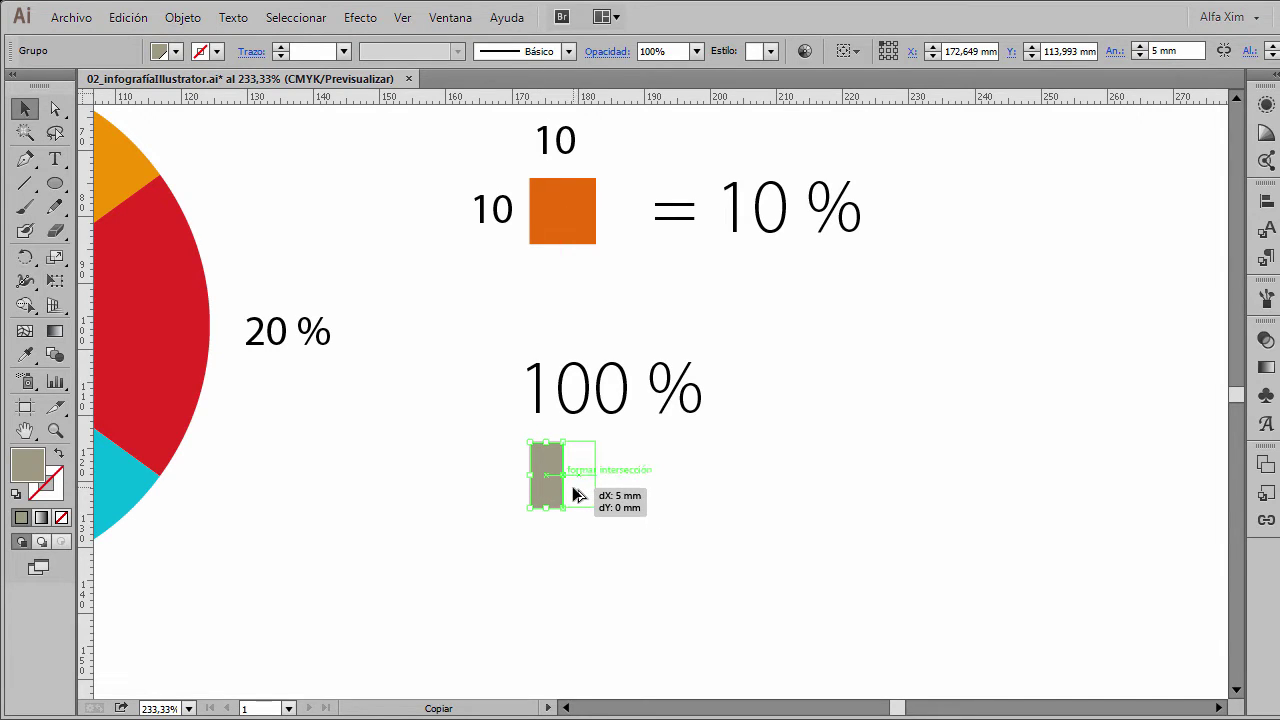
{"action": "left_click_drag", "start_coordinate": [576, 494], "coordinate": [576, 494]}
{"action": "left_click", "coordinate": [509, 458]}
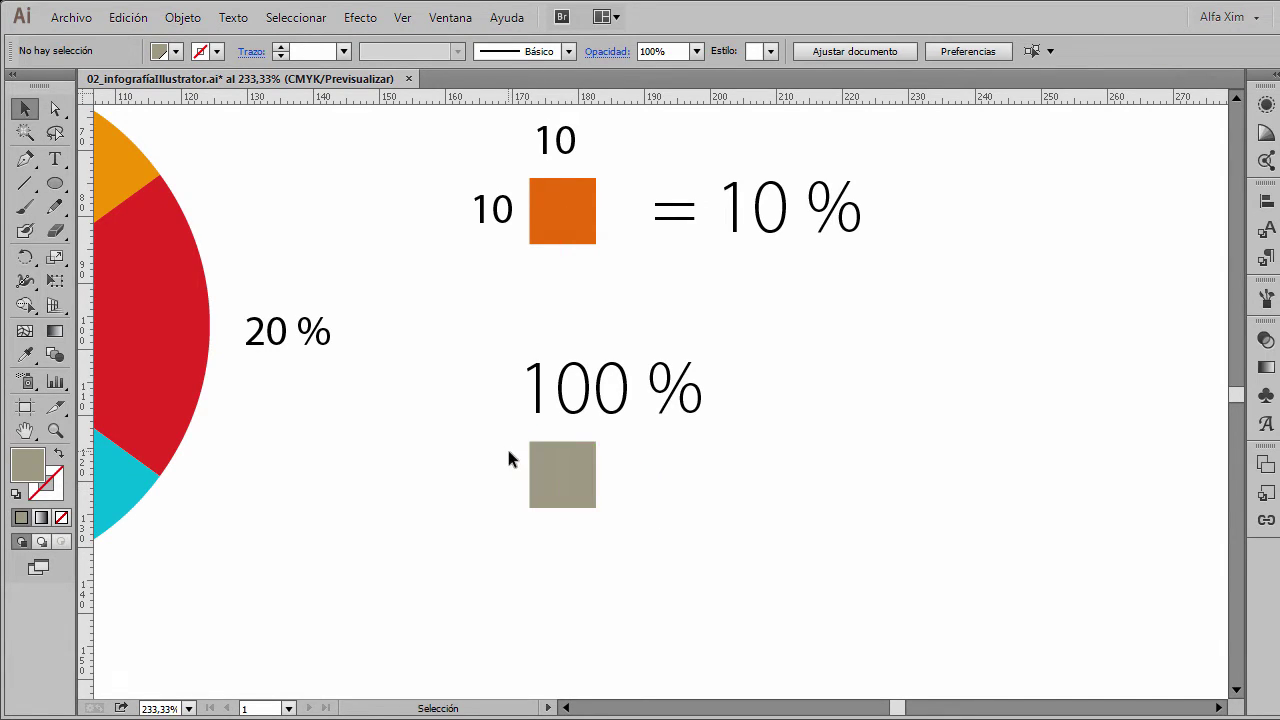
{"action": "key", "text": "ctrl+y"}
{"action": "key", "text": "ctrl+y"}
{"action": "key", "text": "ctrl+minus"}
{"action": "left_click_drag", "start_coordinate": [600, 400], "coordinate": [583, 666]}
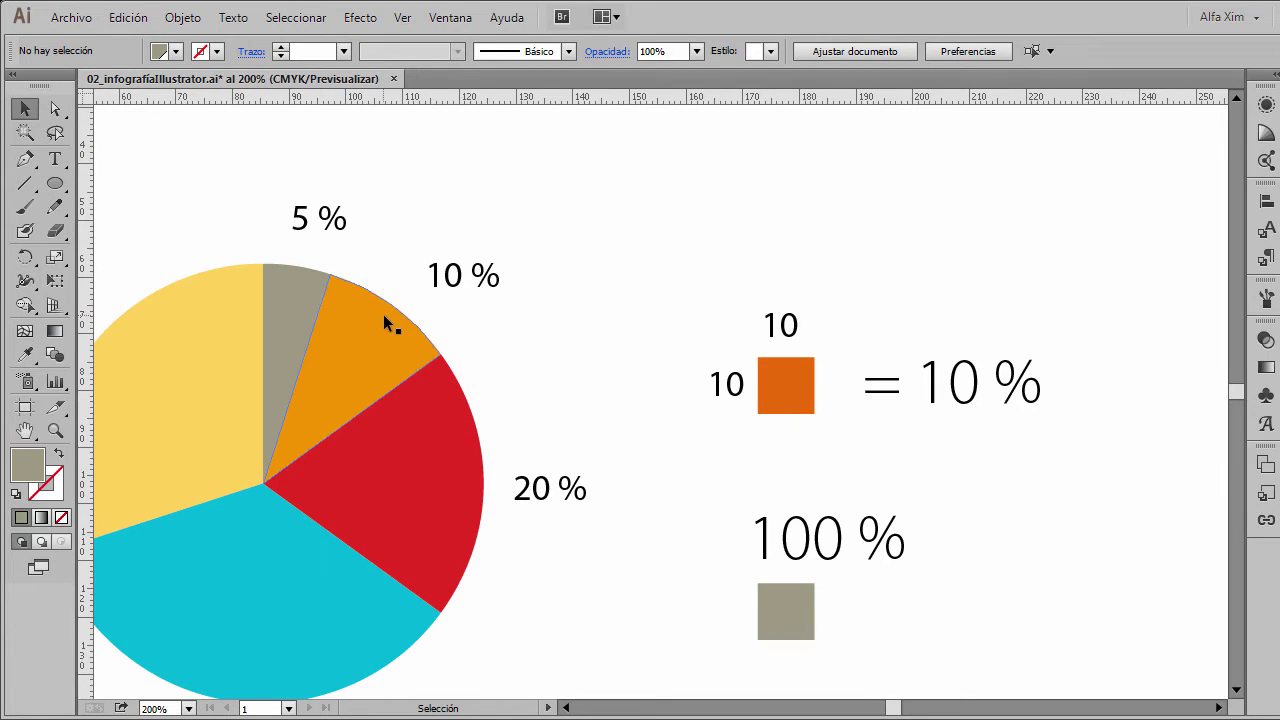
Step: Set the grey copy's width to 10 mm from a chosen reference point
{"action": "left_click", "coordinate": [808, 616]}
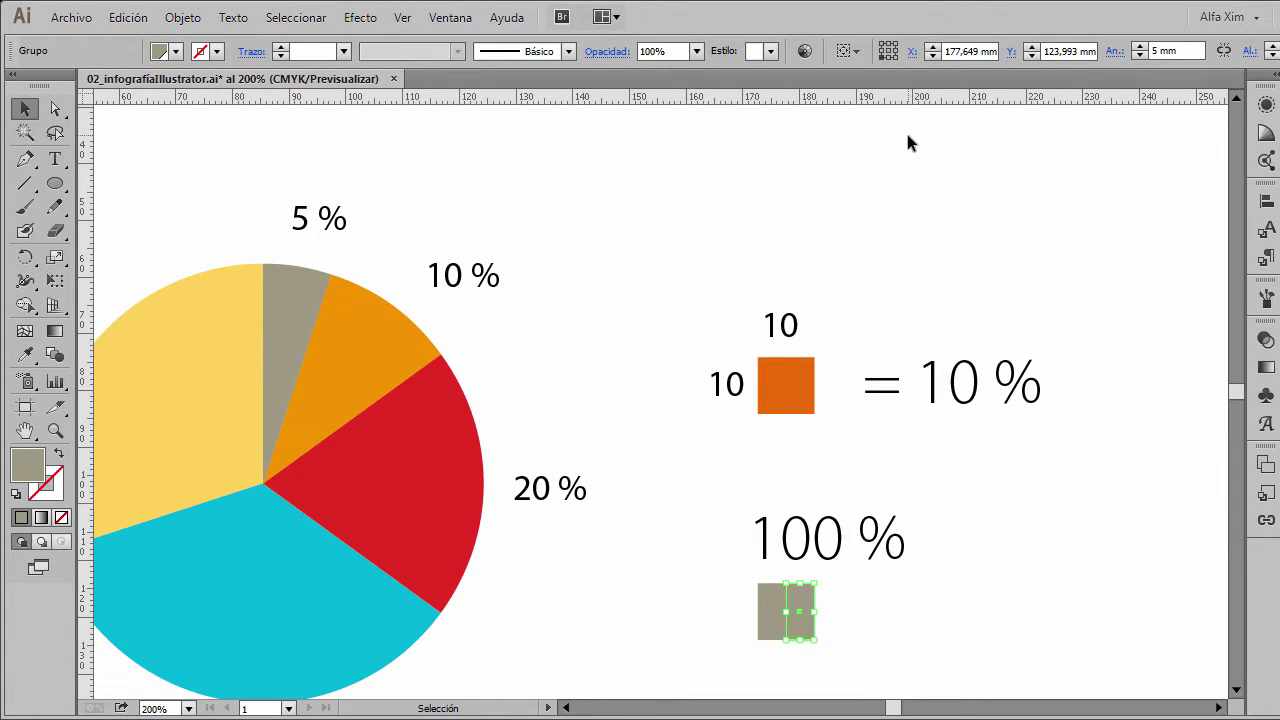
{"action": "left_click", "coordinate": [887, 44]}
{"action": "left_click", "coordinate": [1196, 50]}
{"action": "type", "text": "10"}
{"action": "key", "text": "Return"}
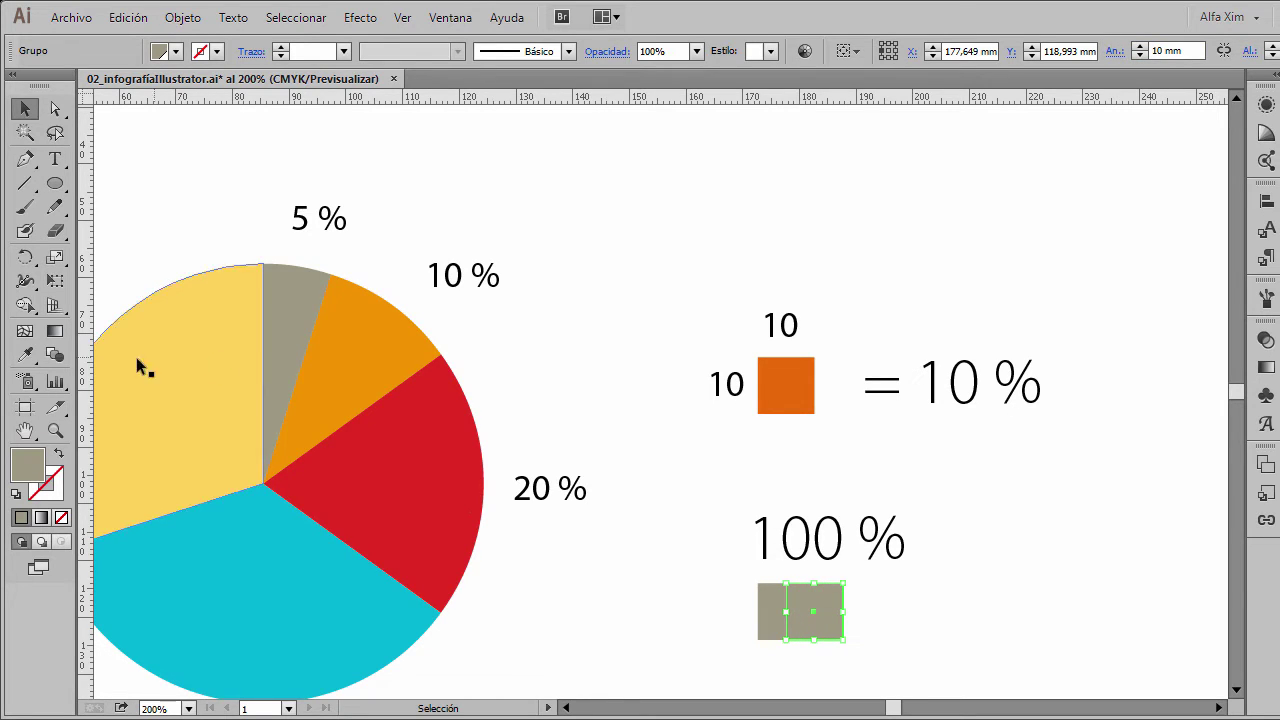
Step: Colour the copy orange from the 10 % slice and duplicate it to the right
{"action": "left_click", "coordinate": [25, 360]}
{"action": "left_click", "coordinate": [348, 340]}
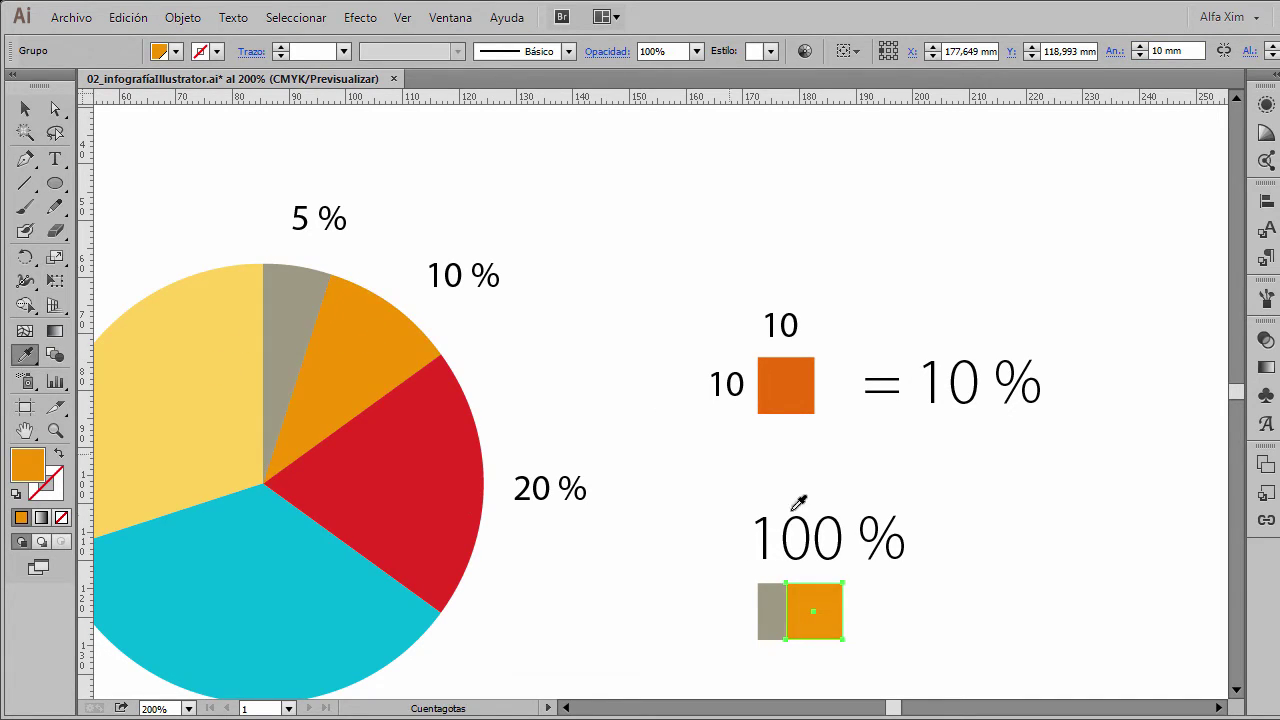
{"action": "key", "text": "v"}
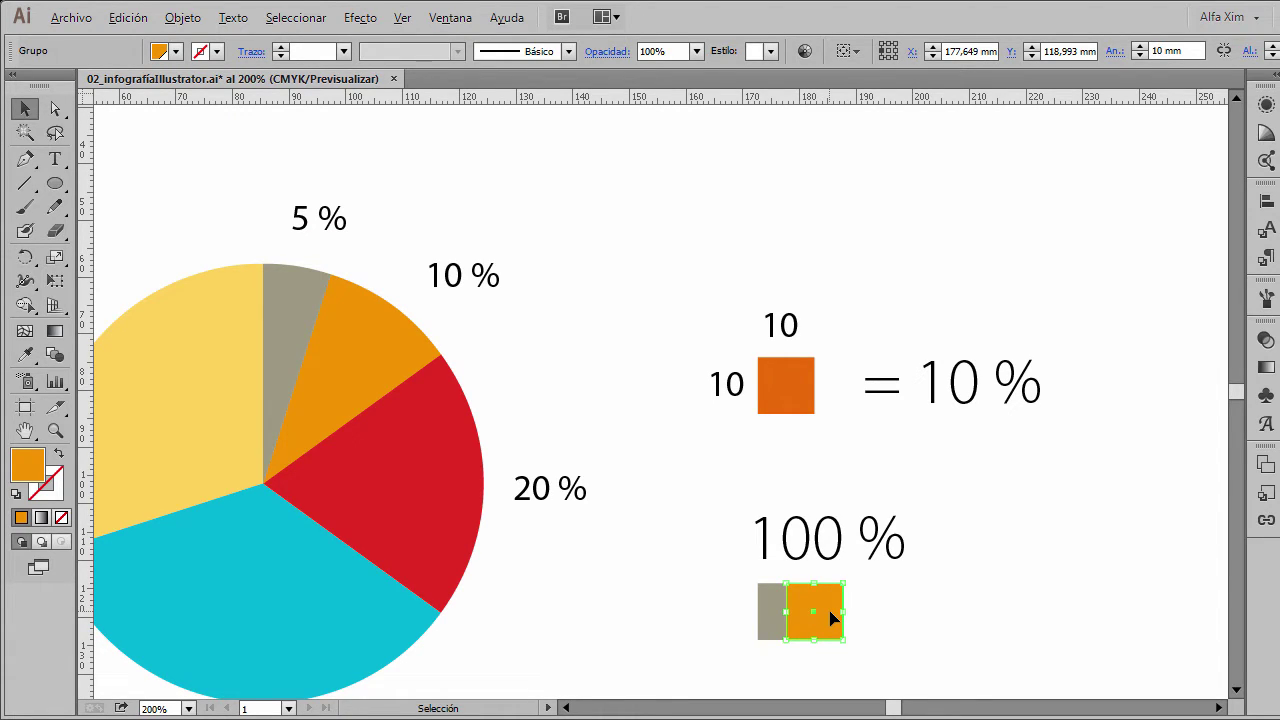
{"action": "left_click_drag", "start_coordinate": [830, 617], "coordinate": [887, 617], "text": "alt"}
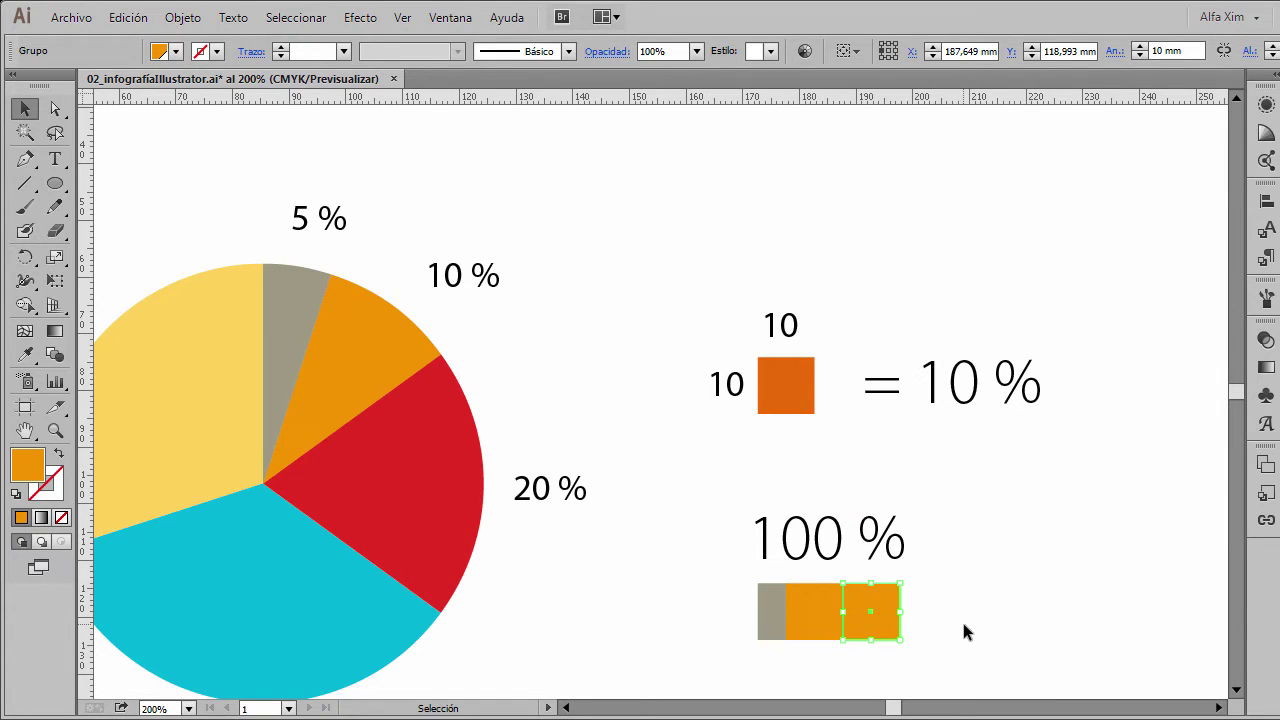
{"action": "left_click", "coordinate": [961, 618]}
Step: Set the right-hand orange piece's width to 20 mm
{"action": "left_click", "coordinate": [877, 612]}
{"action": "left_click", "coordinate": [1178, 50]}
{"action": "type", "text": "29"}
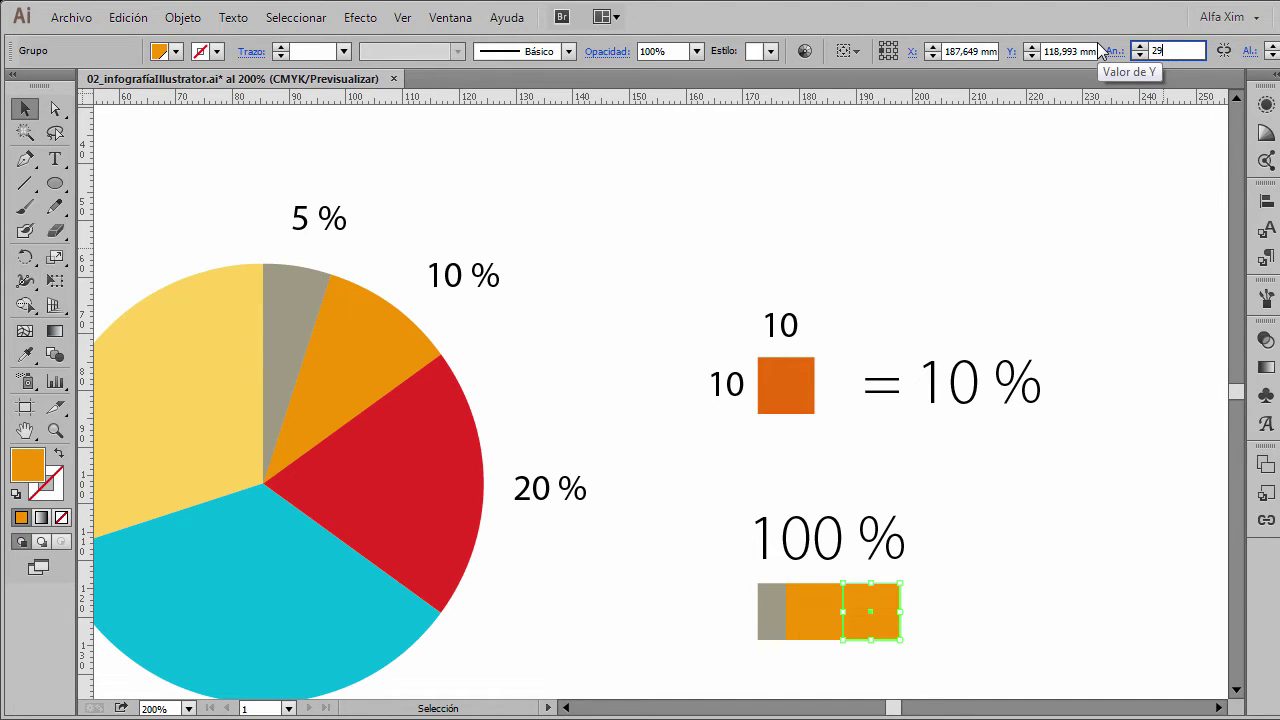
{"action": "key", "text": "BackSpace"}
{"action": "type", "text": "0"}
{"action": "key", "text": "Return"}
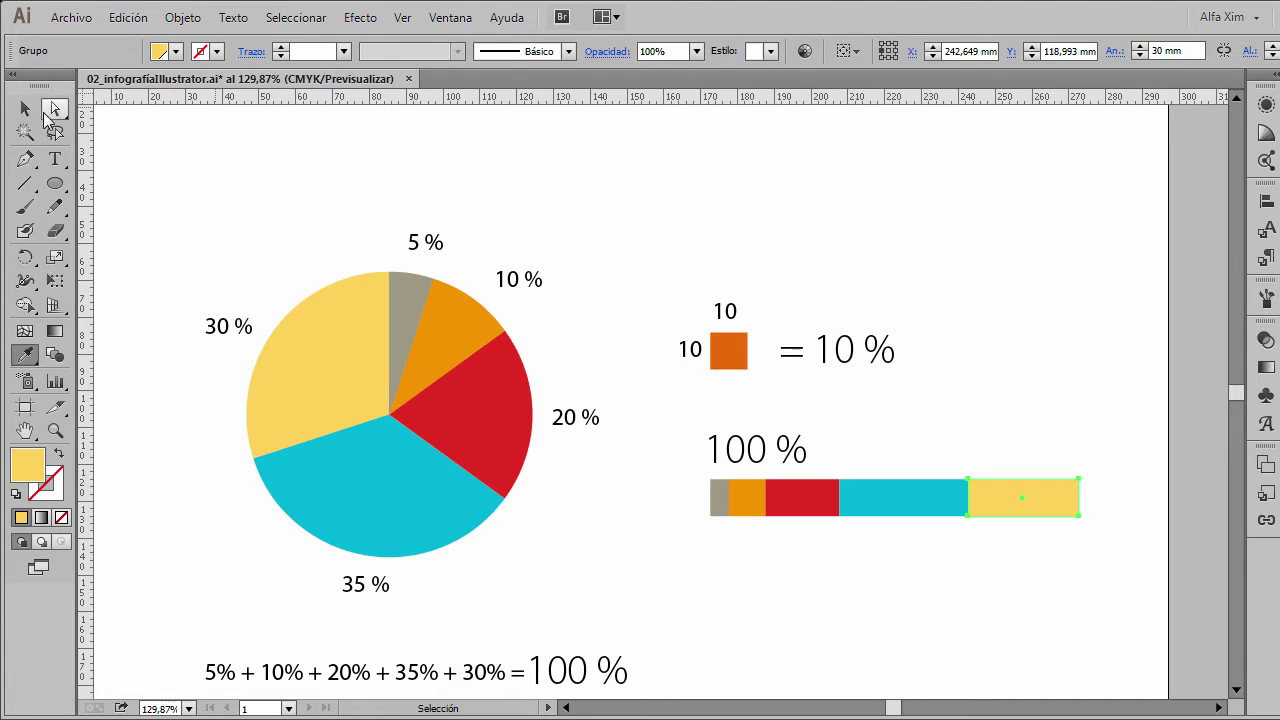
{"action": "left_click", "coordinate": [1006, 635]}
Step: Check the bar pieces' edges in outline view, fit the artboard, and marquee-select the five-colour bar
{"action": "left_click_drag", "start_coordinate": [609, 414], "coordinate": [1137, 549]}
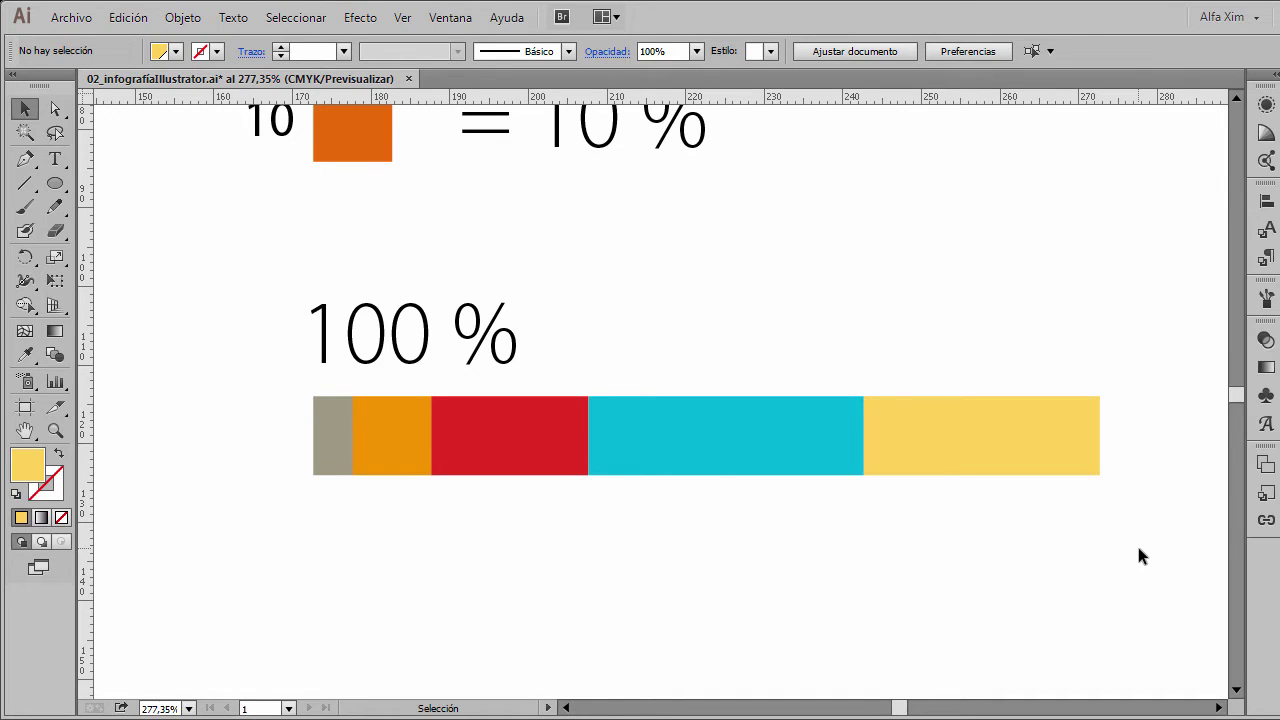
{"action": "key", "text": "ctrl+y"}
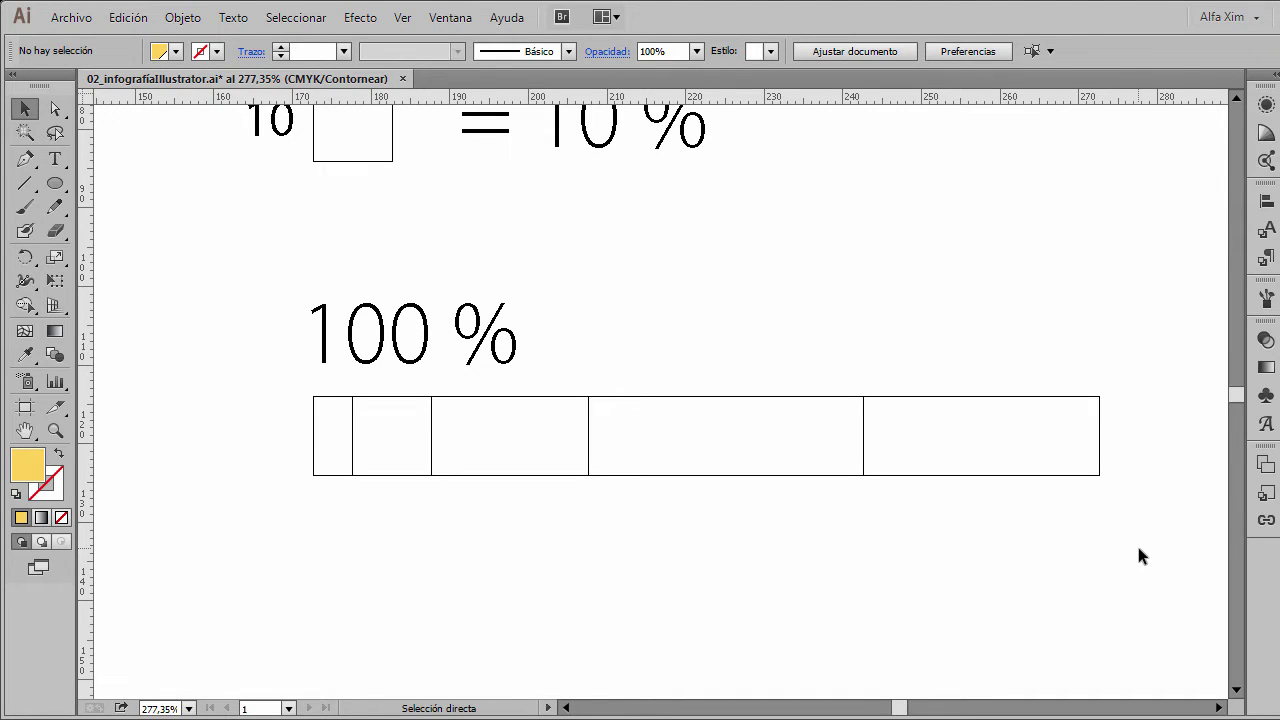
{"action": "key", "text": "ctrl+y"}
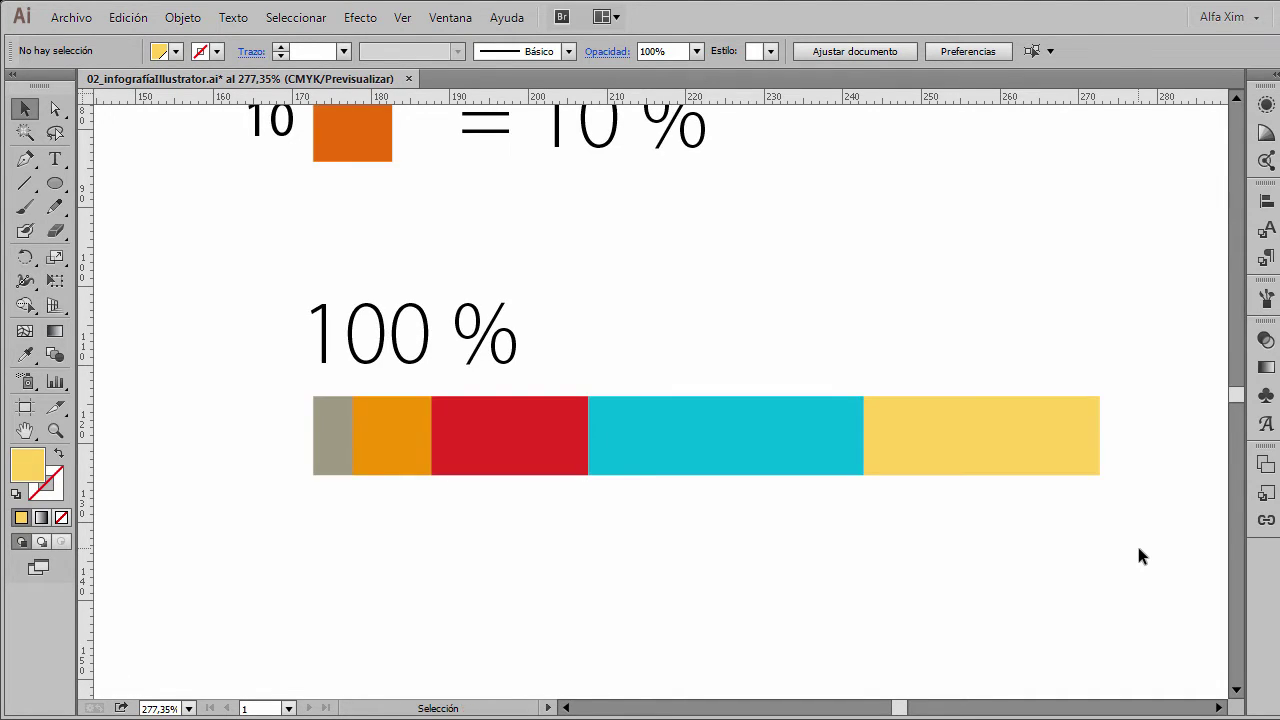
{"action": "key", "text": "ctrl"}
{"action": "key", "text": "ctrl+0"}
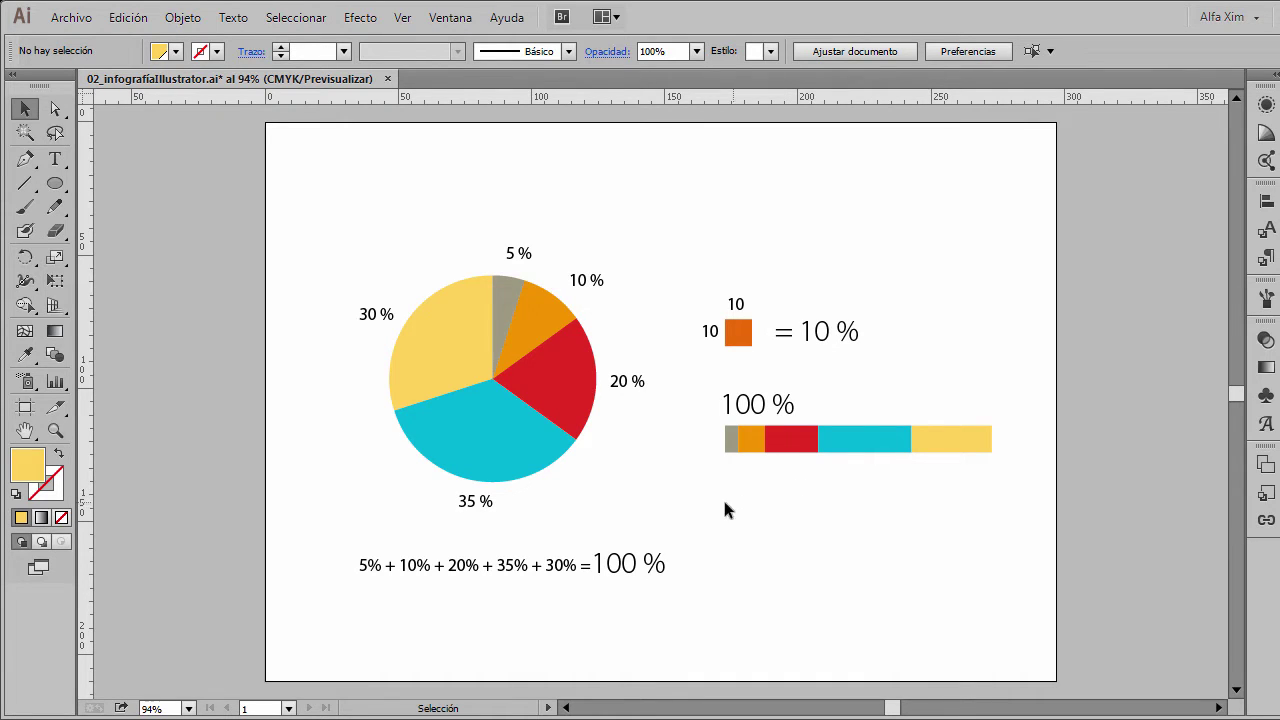
{"action": "scroll", "coordinate": [400, 270], "scroll_direction": "up", "scroll_amount": 2}
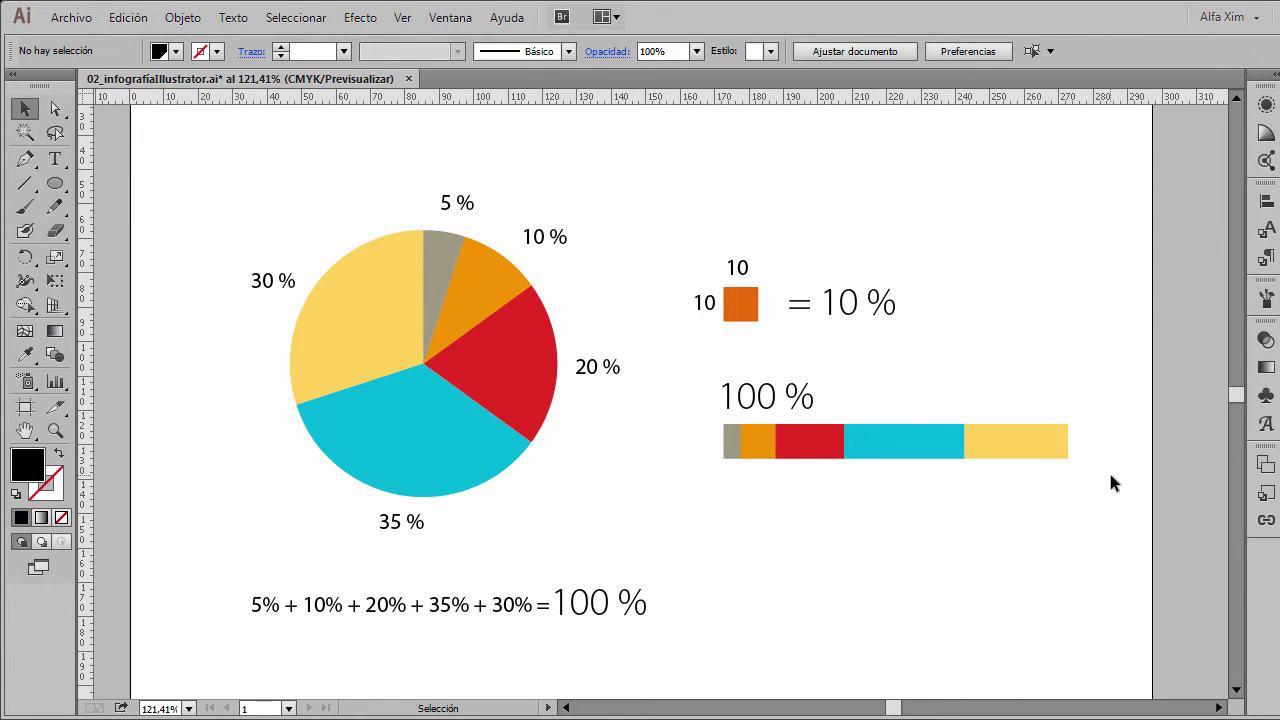
{"action": "left_click_drag", "start_coordinate": [1108, 470], "coordinate": [686, 450]}
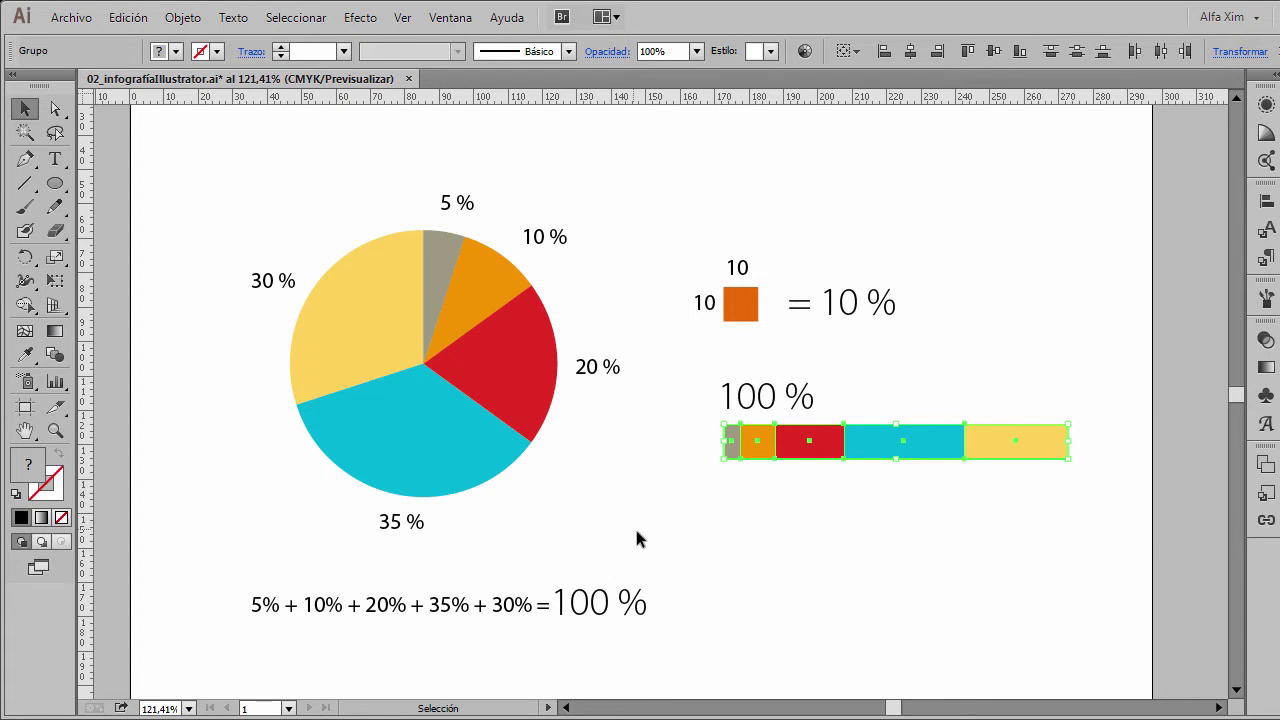
Step: Save the bar as art brush 'Pincel de arte 1' with 'Stretch to fit stroke length'
{"action": "left_click", "coordinate": [1268, 298]}
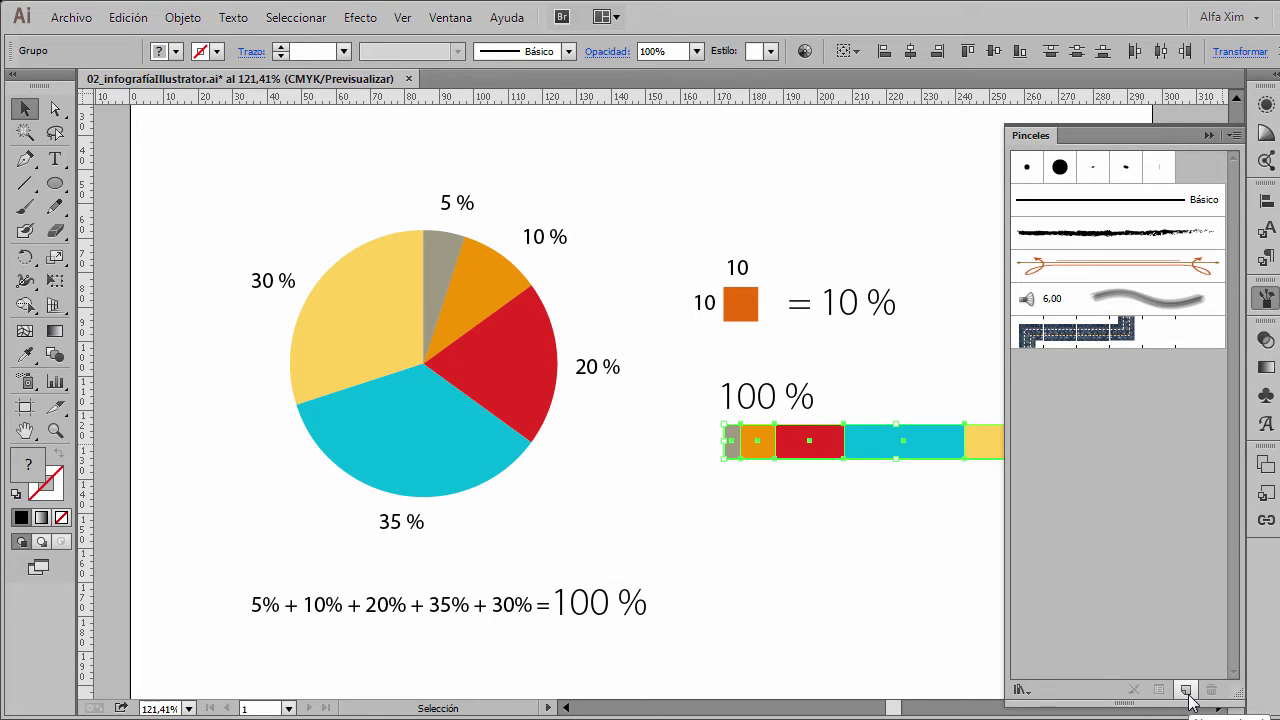
{"action": "left_click", "coordinate": [1235, 136]}
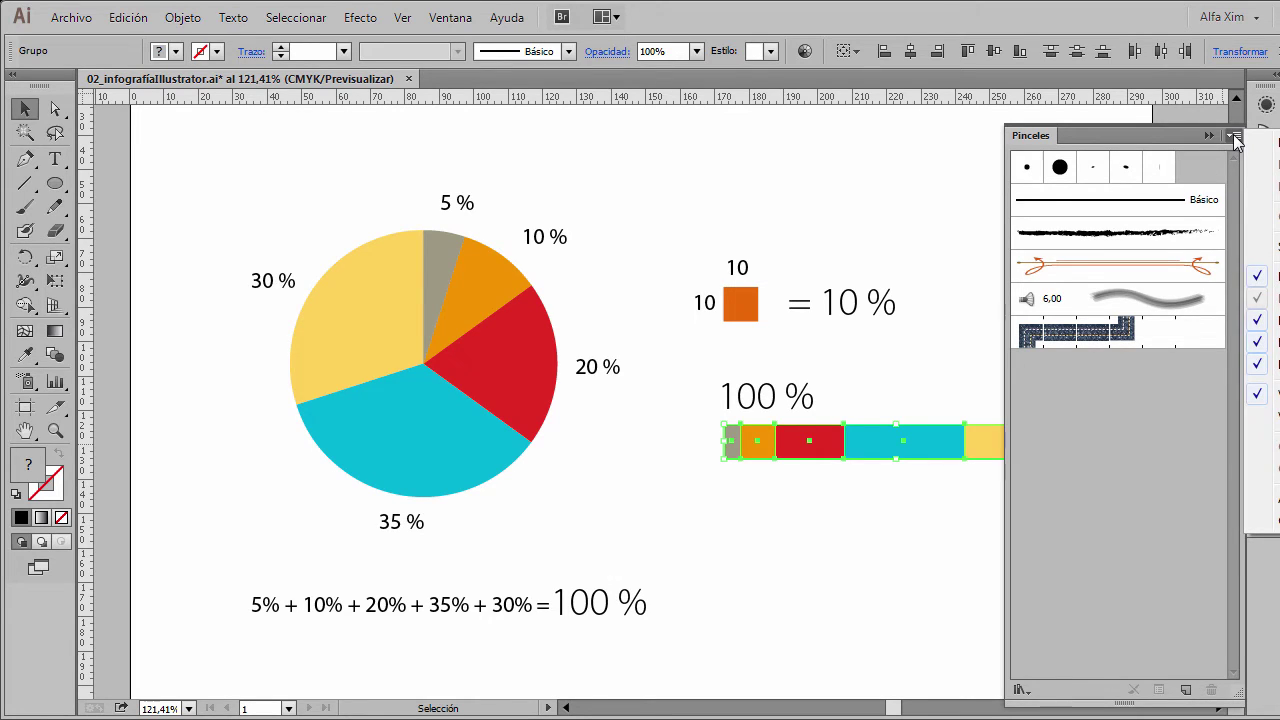
{"action": "left_click", "coordinate": [1235, 137]}
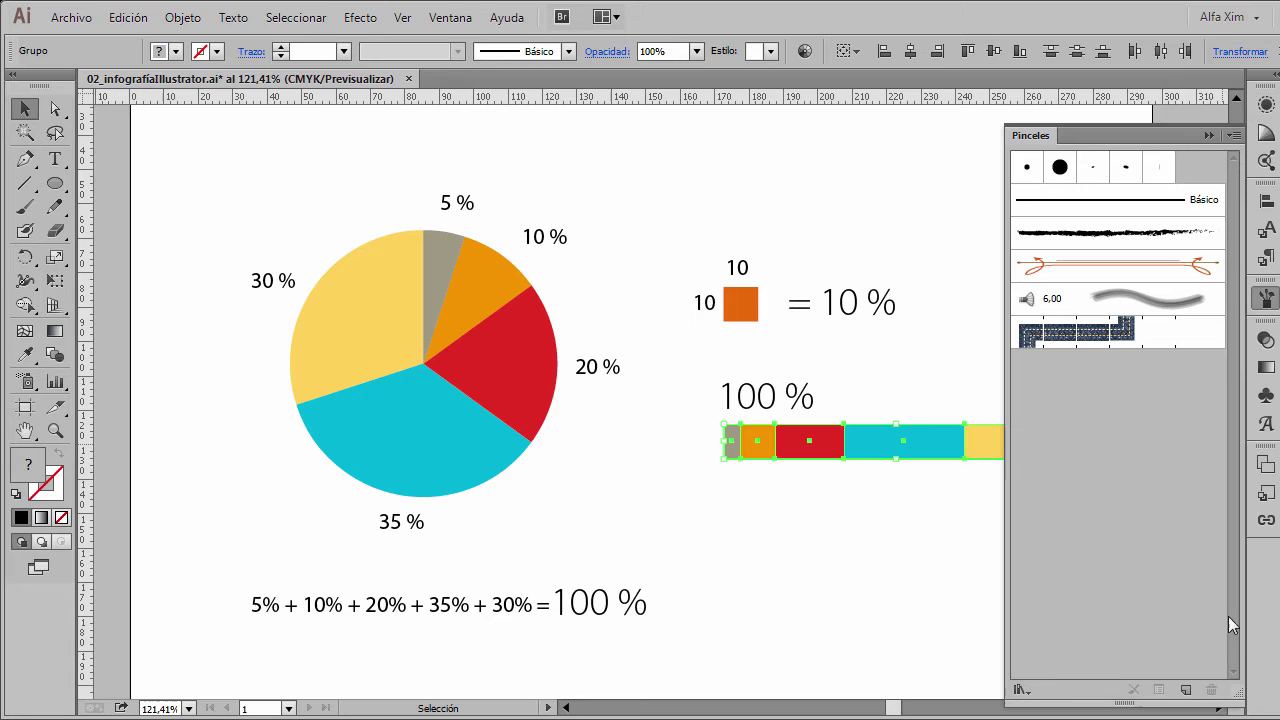
{"action": "left_click", "coordinate": [1186, 690]}
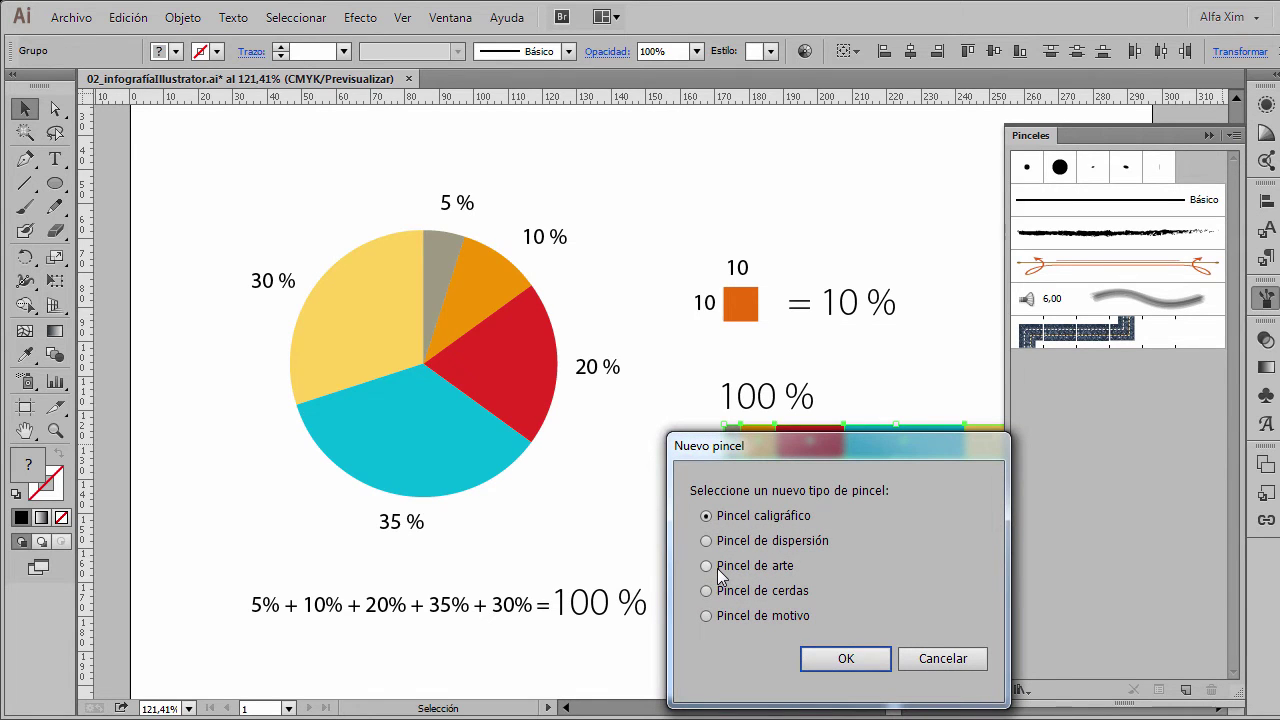
{"action": "left_click", "coordinate": [718, 566]}
{"action": "left_click", "coordinate": [845, 659]}
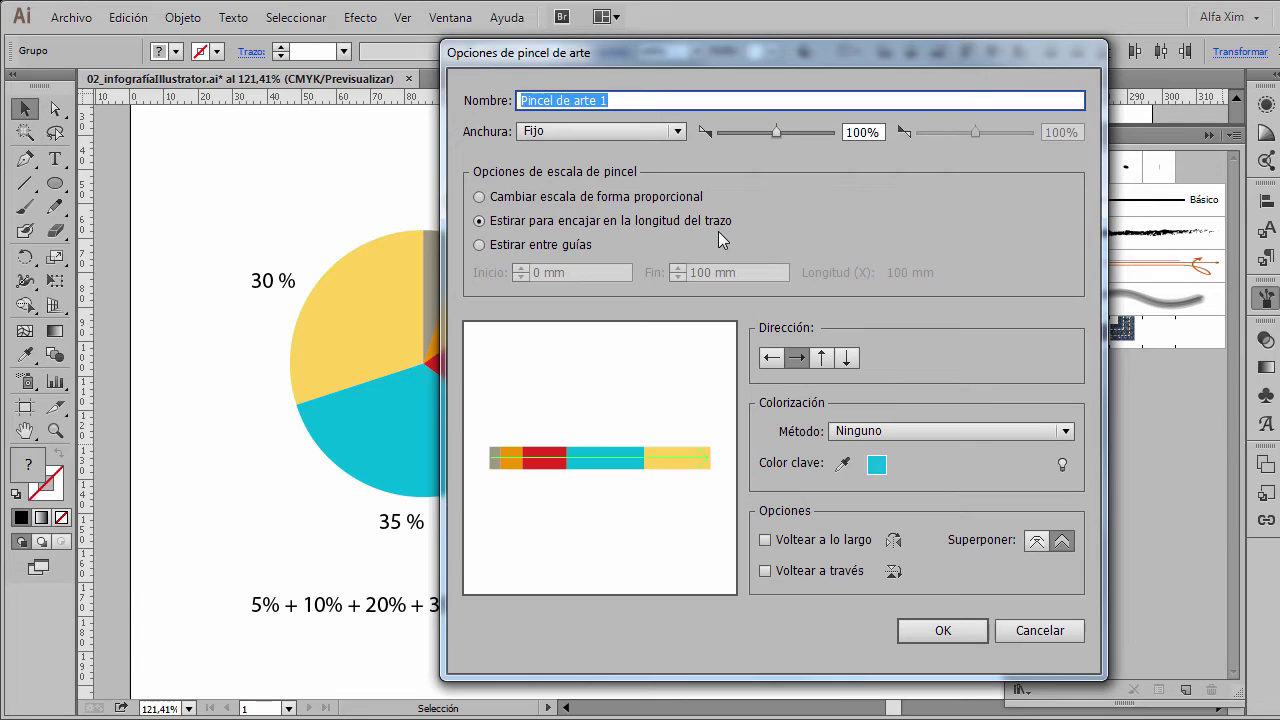
{"action": "left_click", "coordinate": [950, 632]}
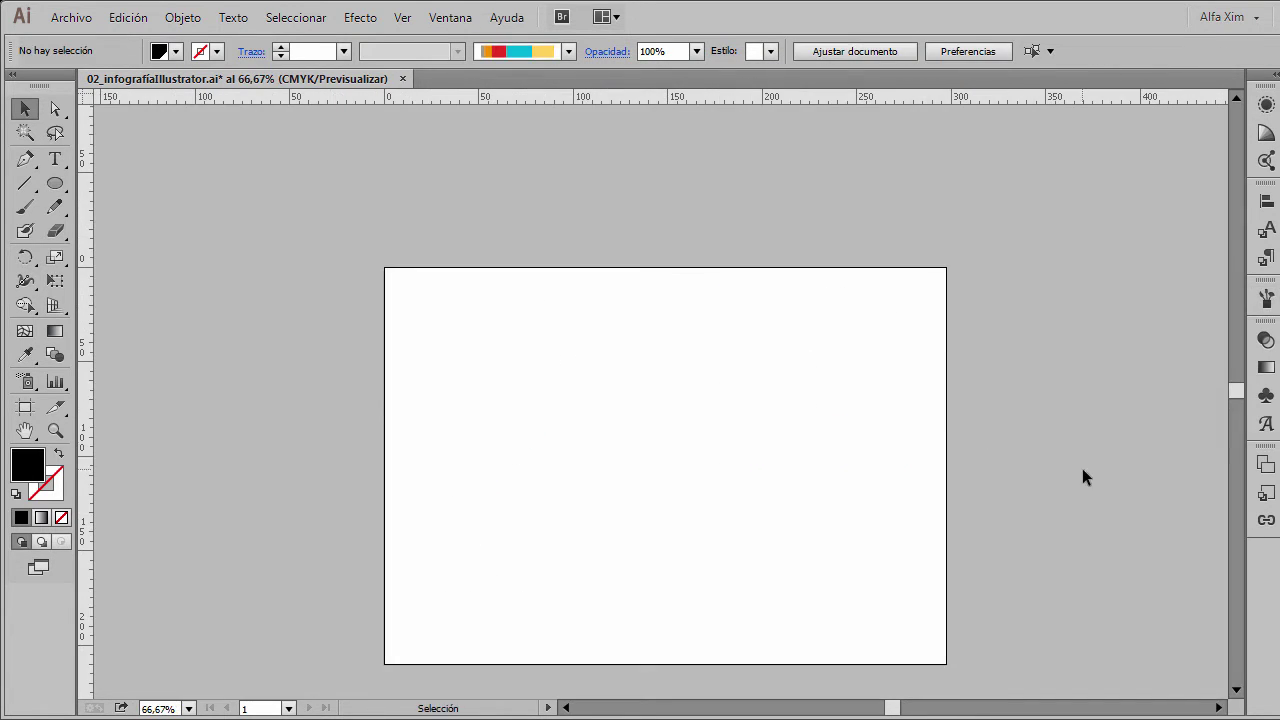
Step: Draw a 91 mm circle, swap fill to stroke, and apply the five-colour art brush
{"action": "left_click", "coordinate": [55, 183]}
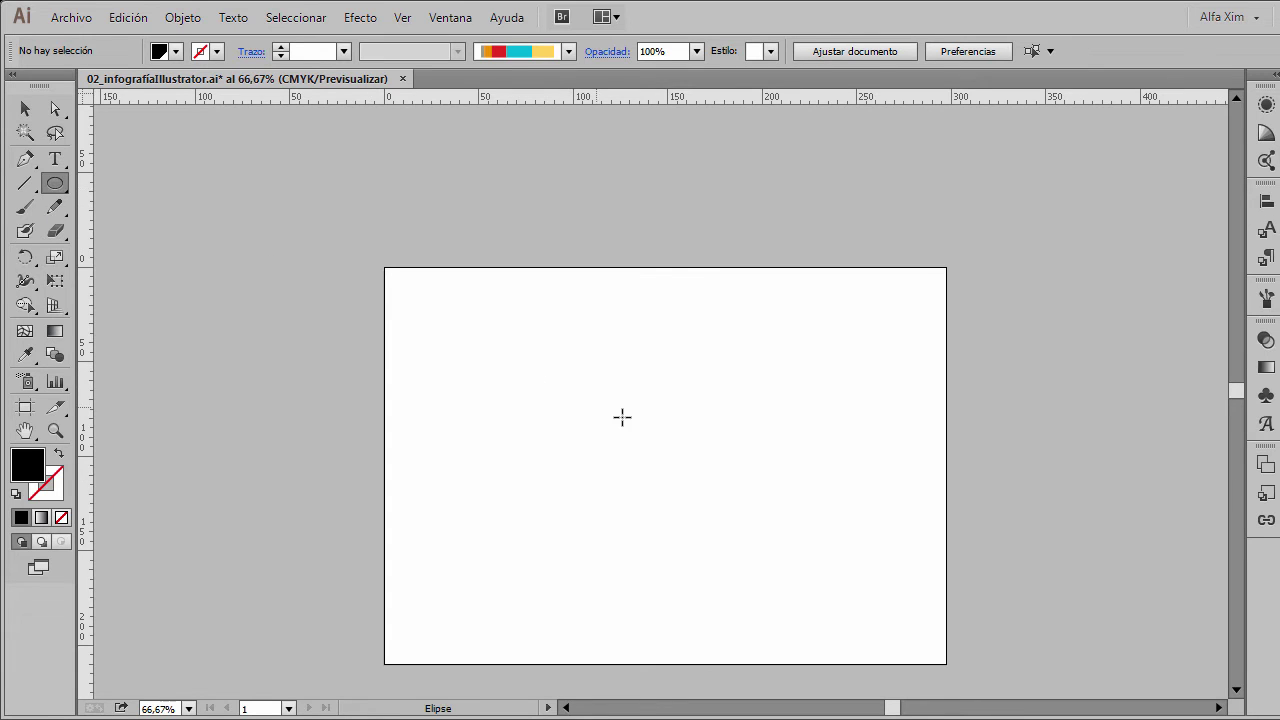
{"action": "left_click_drag", "start_coordinate": [570, 369], "coordinate": [740, 541]}
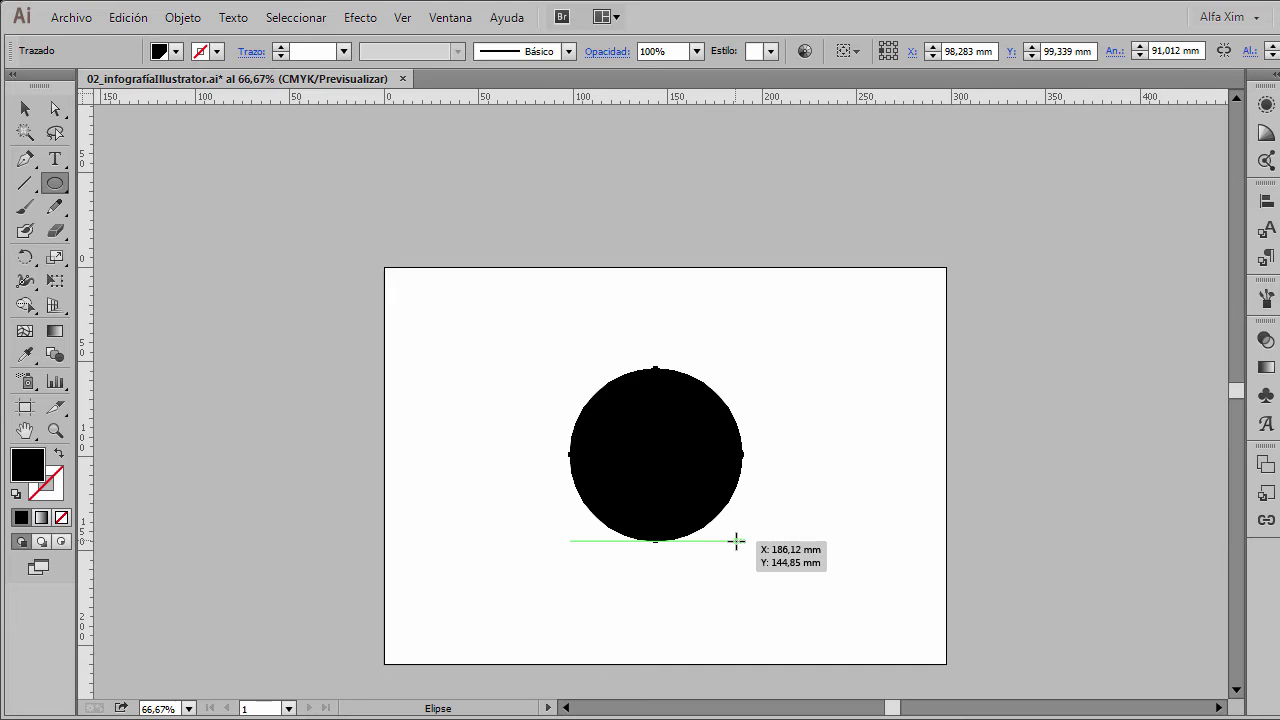
{"action": "key", "text": "shift+x"}
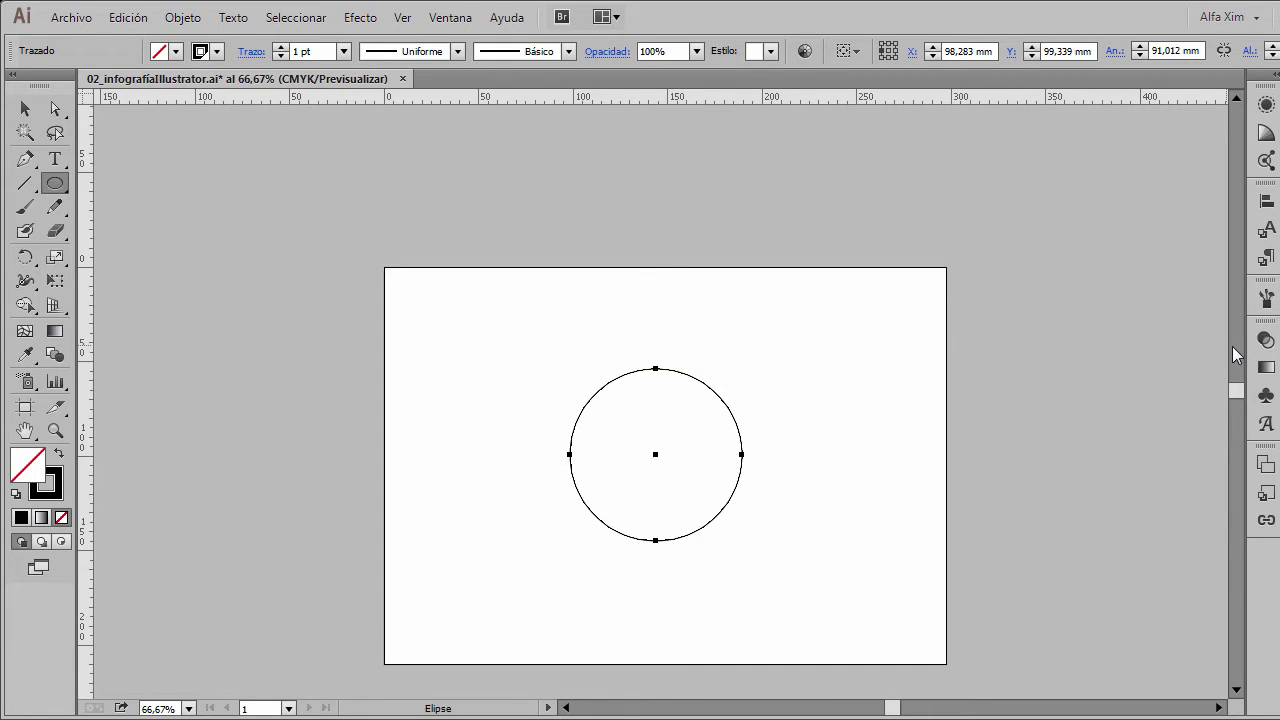
{"action": "left_click", "coordinate": [1266, 298]}
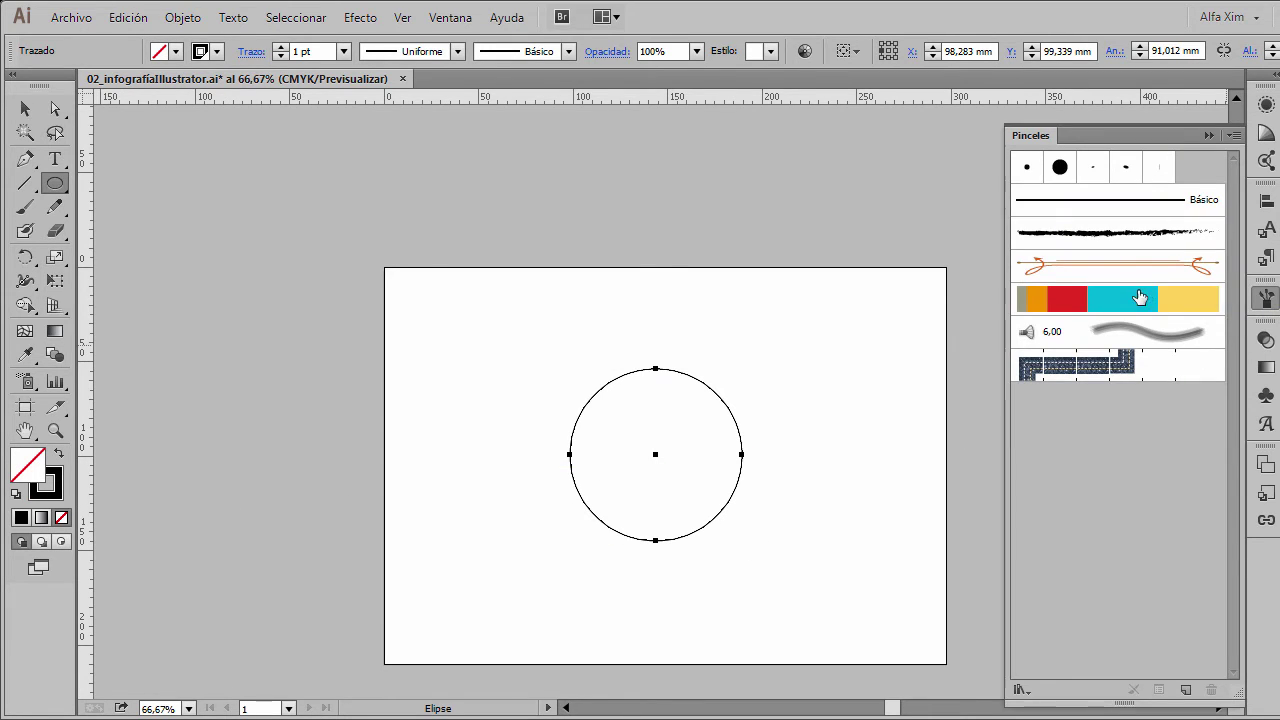
{"action": "left_click", "coordinate": [1140, 297]}
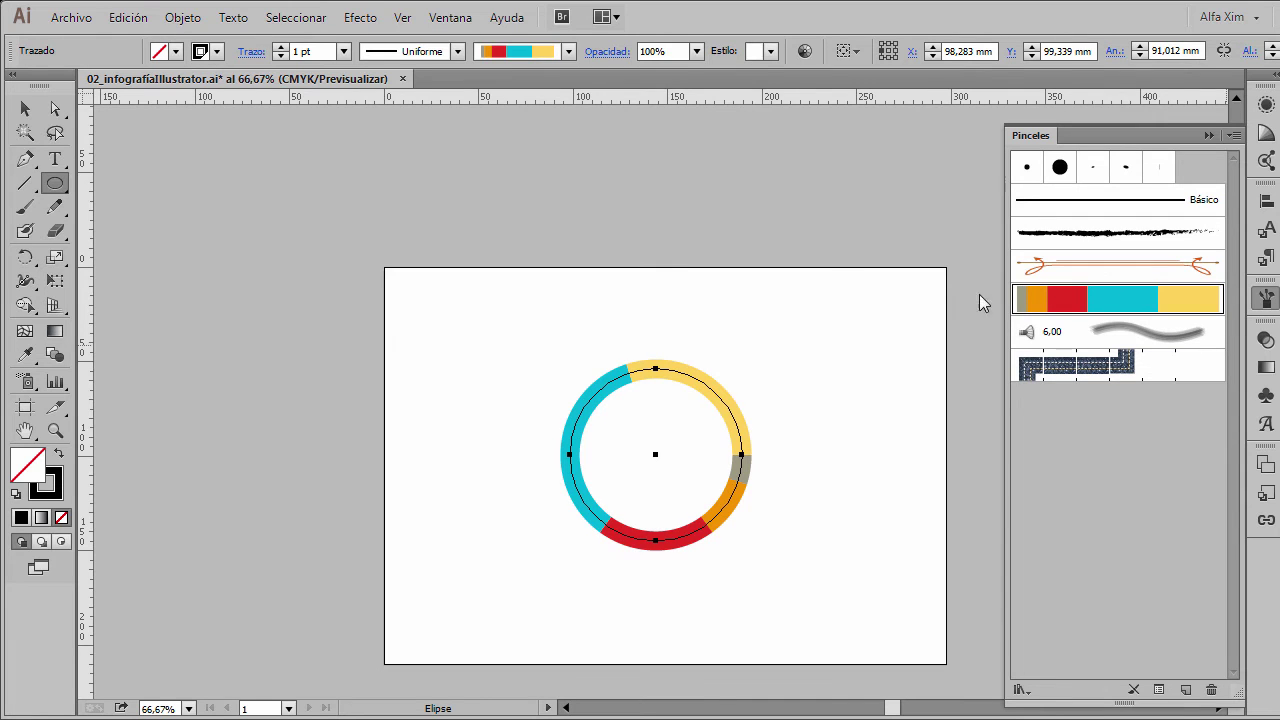
{"action": "key", "text": "v"}
{"action": "scroll", "coordinate": [527, 473], "scroll_direction": "up", "scroll_amount": 1, "text": "alt"}
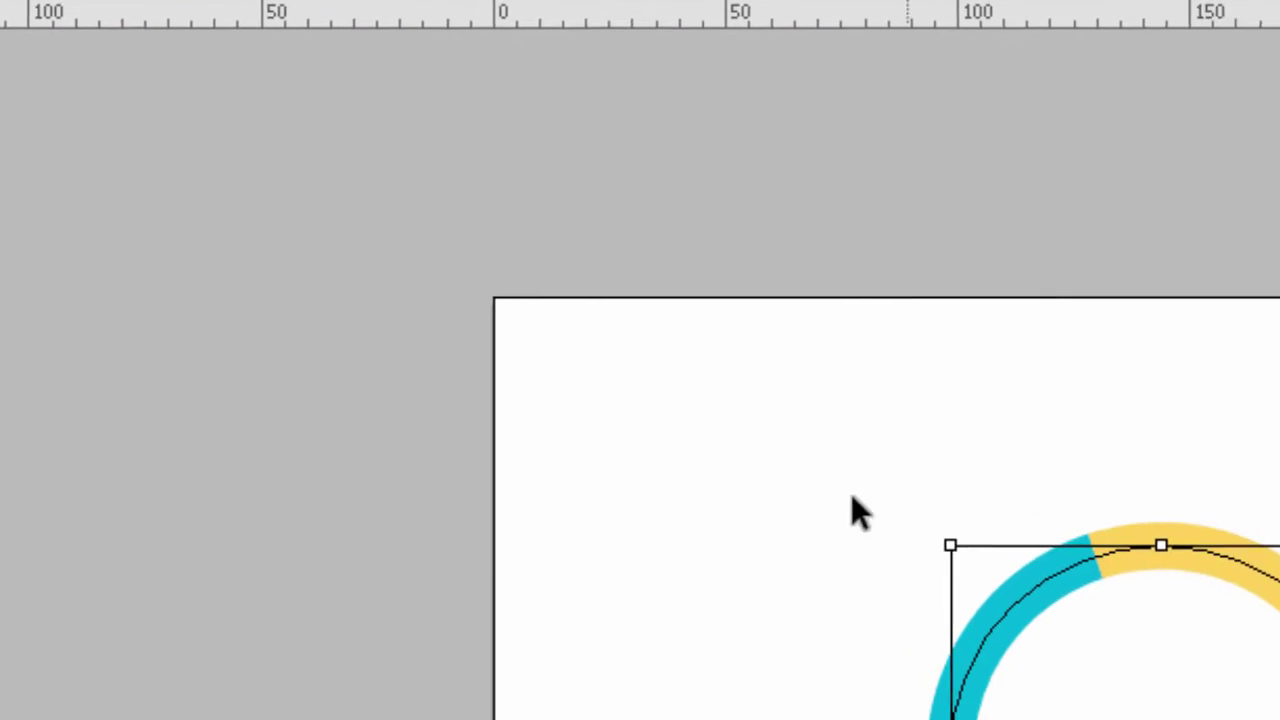
Step: Select the ring circle and give it a 1,5 pt stroke weight
{"action": "left_click", "coordinate": [851, 493]}
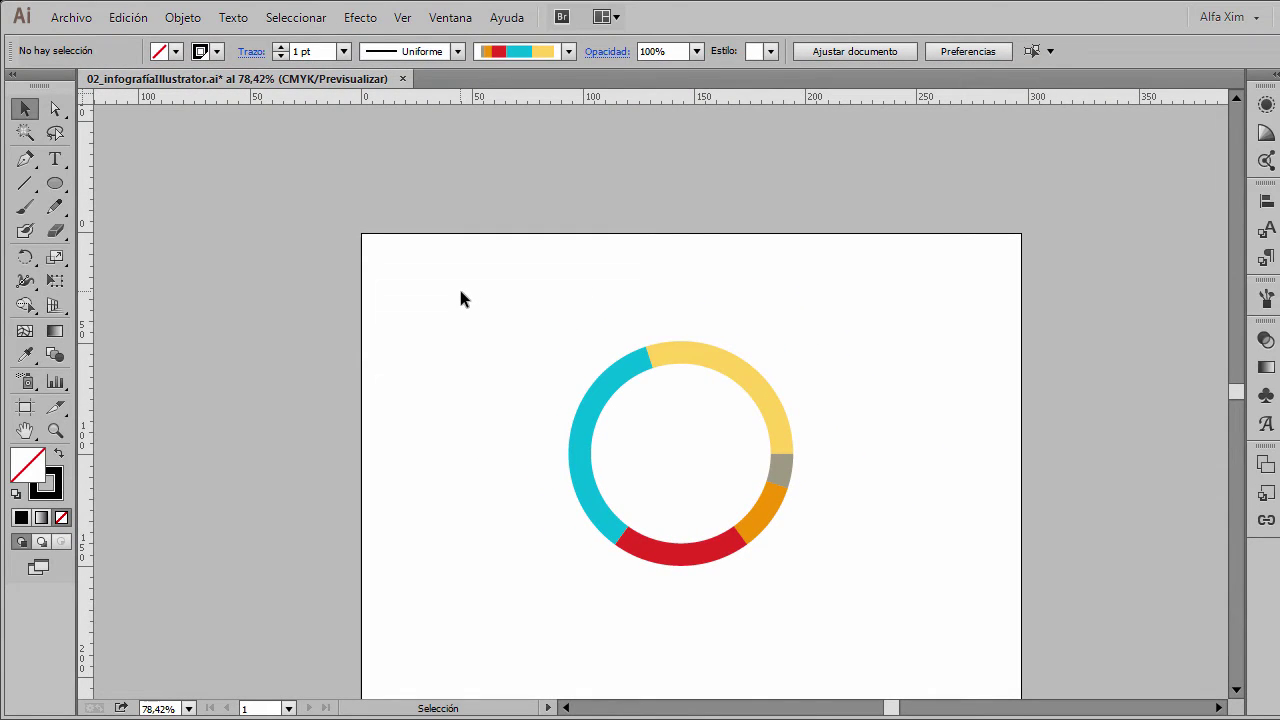
{"action": "left_click_drag", "start_coordinate": [476, 290], "coordinate": [905, 622]}
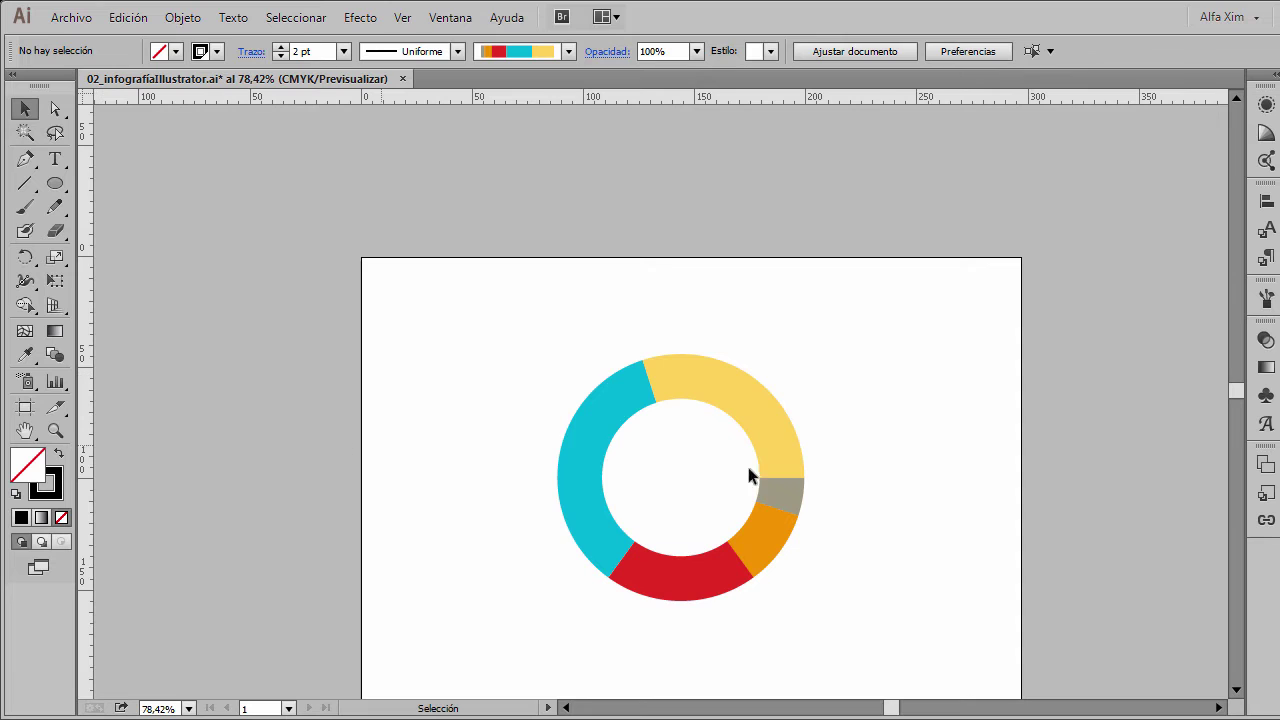
{"action": "type", "text": "1,5"}
{"action": "key", "text": "Return"}
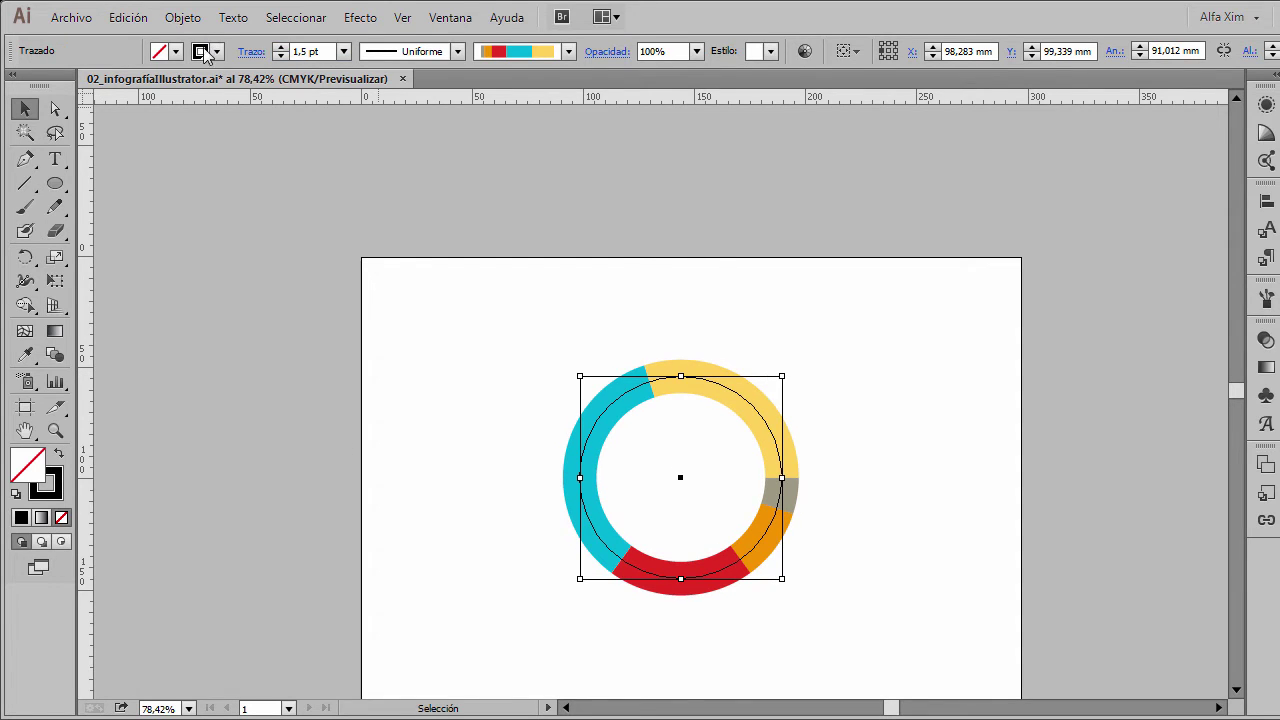
{"action": "key", "text": "ctrl+shift+a"}
Step: Resize the ring by its corner, enlarging to about 140 mm then scaling to about 51 mm
{"action": "left_click_drag", "start_coordinate": [514, 324], "coordinate": [843, 643]}
{"action": "left_click_drag", "start_coordinate": [783, 578], "coordinate": [751, 527]}
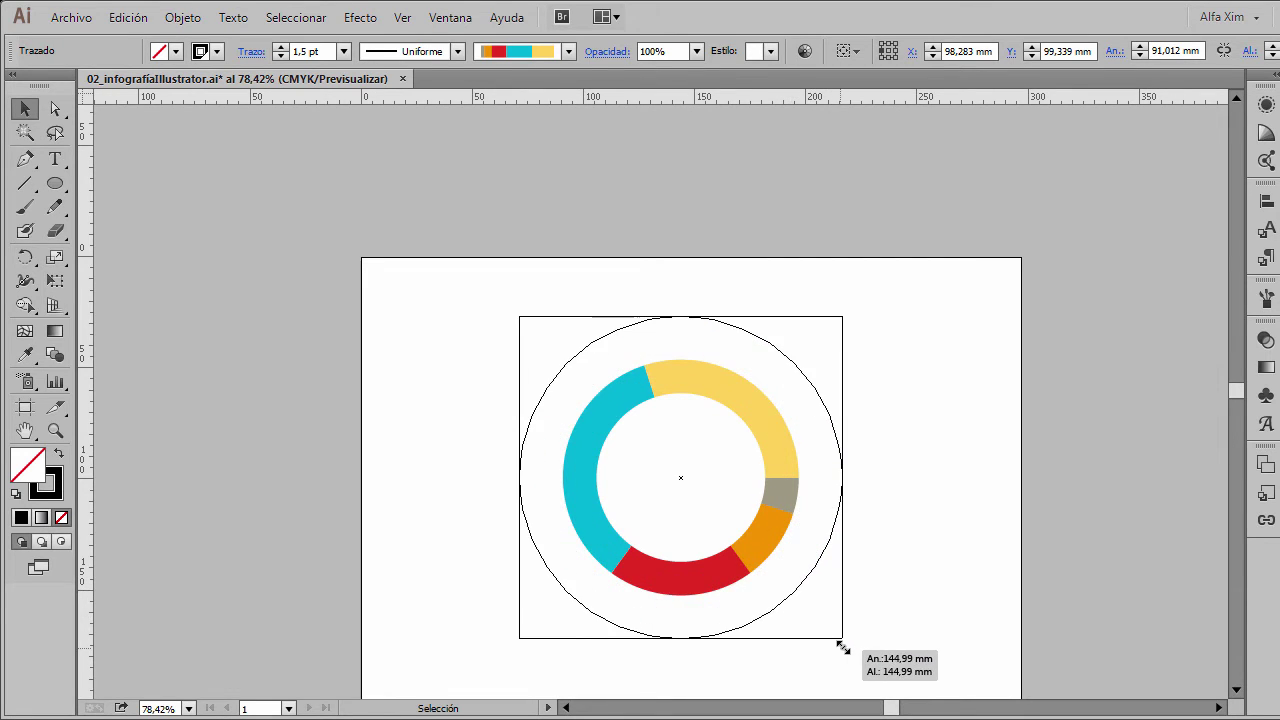
{"action": "left_click_drag", "start_coordinate": [751, 527], "coordinate": [840, 659]}
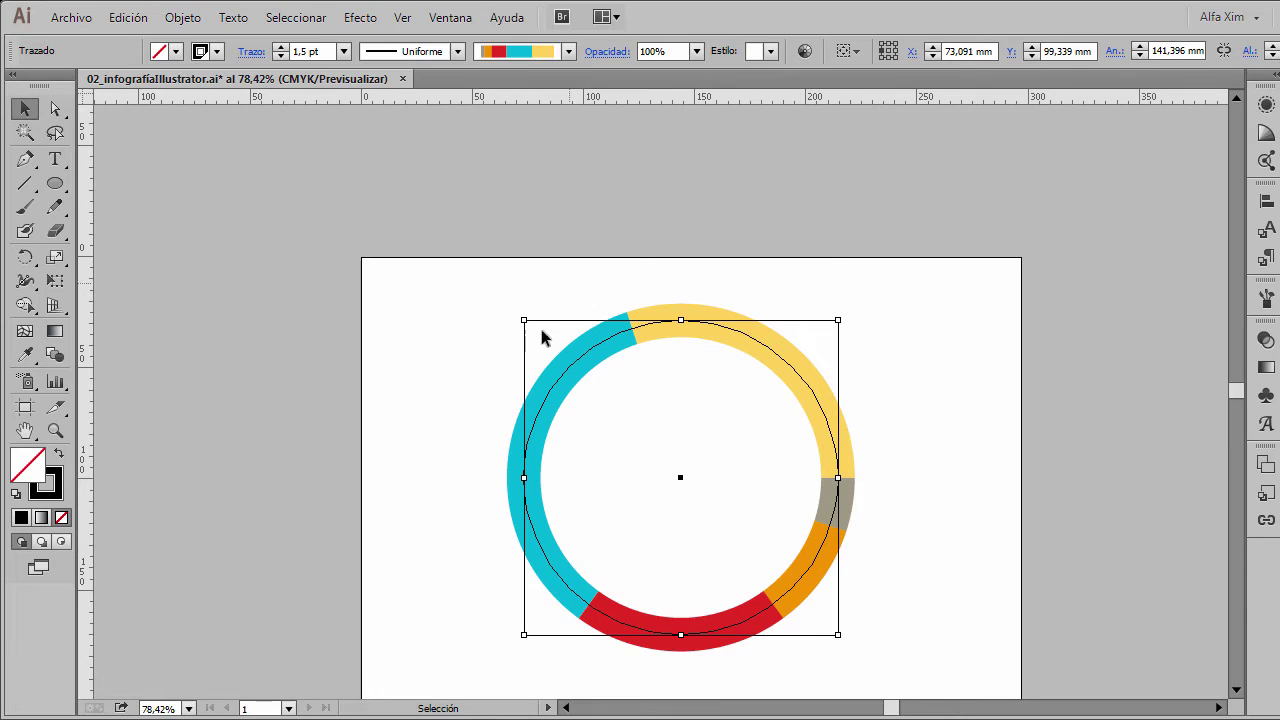
{"action": "left_click_drag", "start_coordinate": [840, 636], "coordinate": [771, 537]}
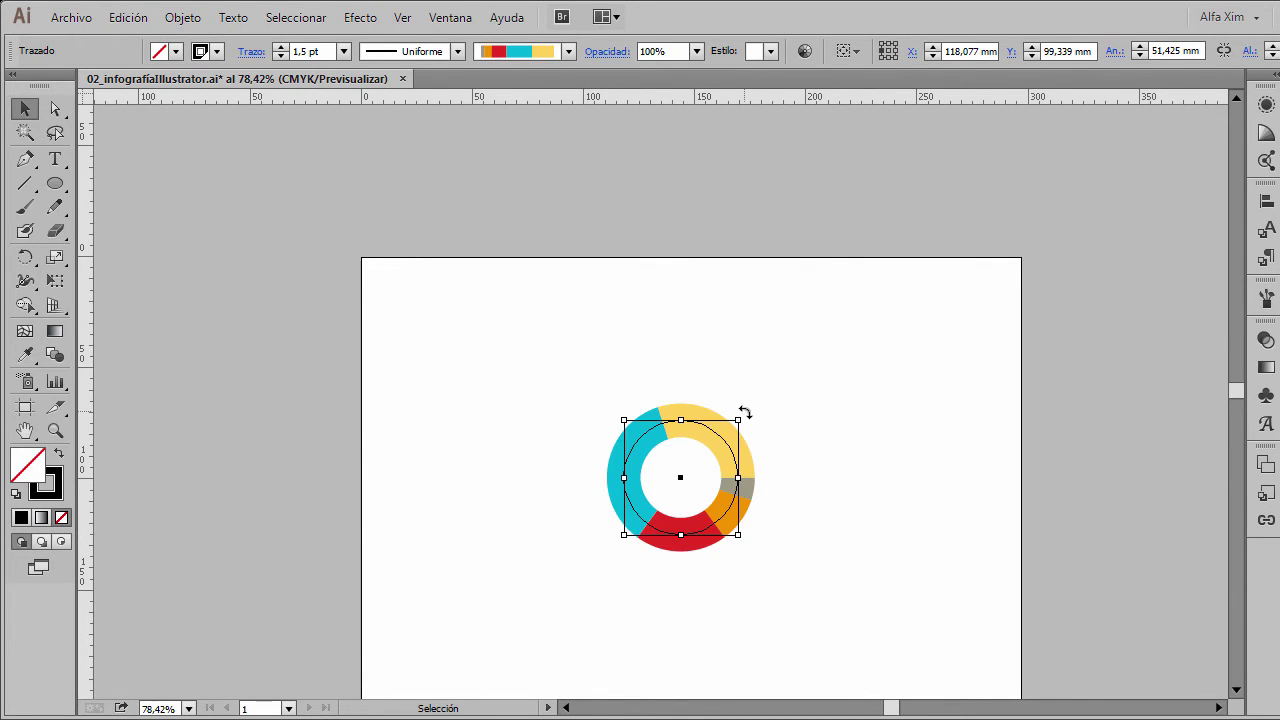
{"action": "left_click_drag", "start_coordinate": [746, 411], "coordinate": [626, 363]}
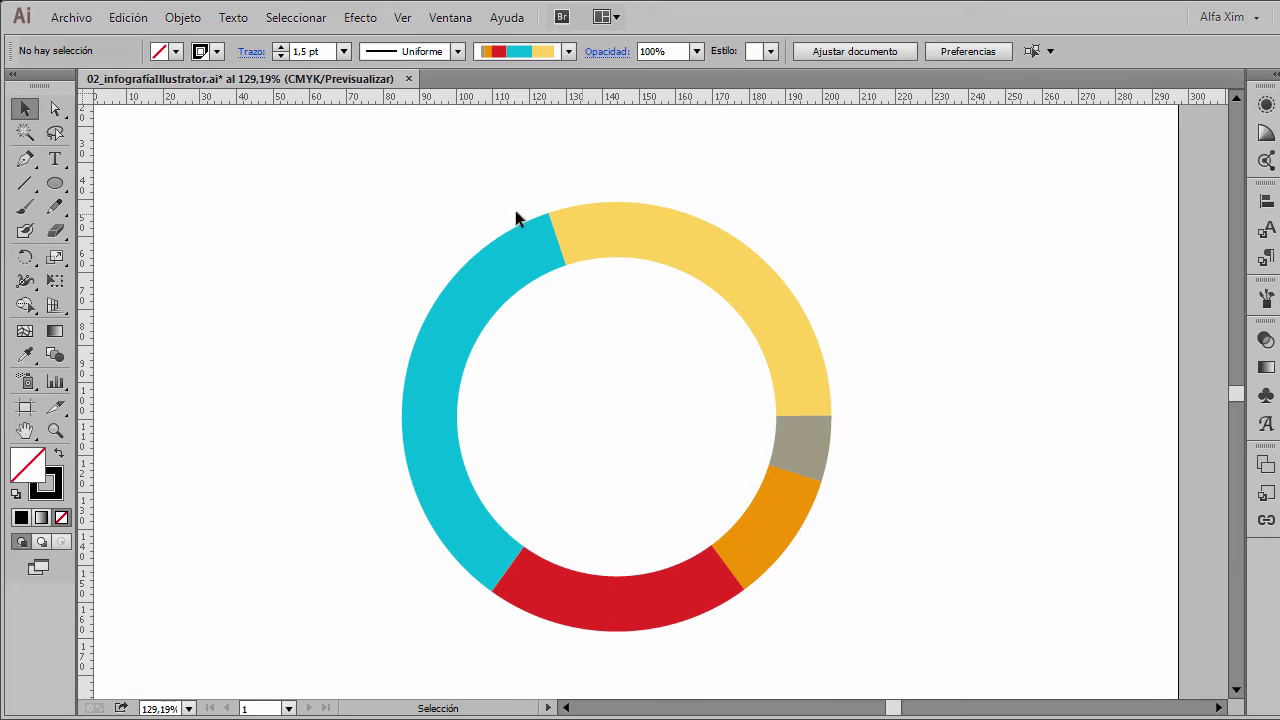
Step: Apply Objeto > Expandir apariencia to the ring and verify the five arc shapes in outline view
{"action": "key", "text": "ctrl+a"}
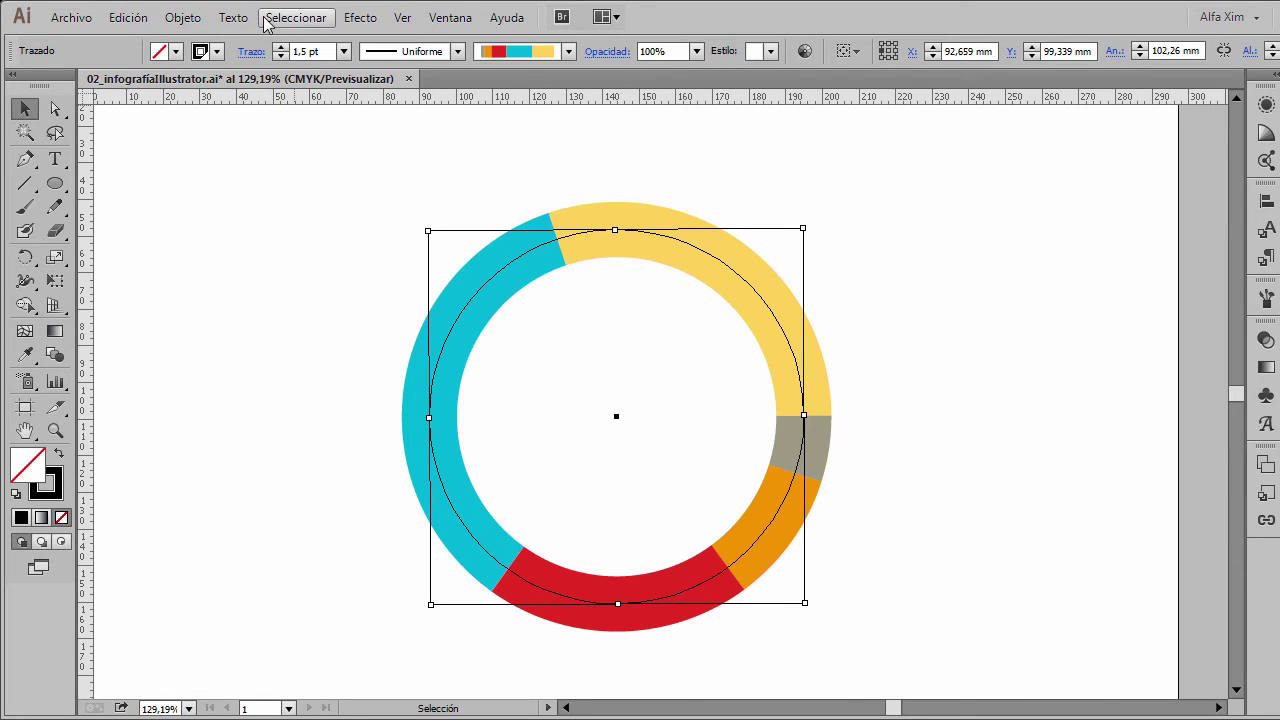
{"action": "left_click", "coordinate": [199, 22]}
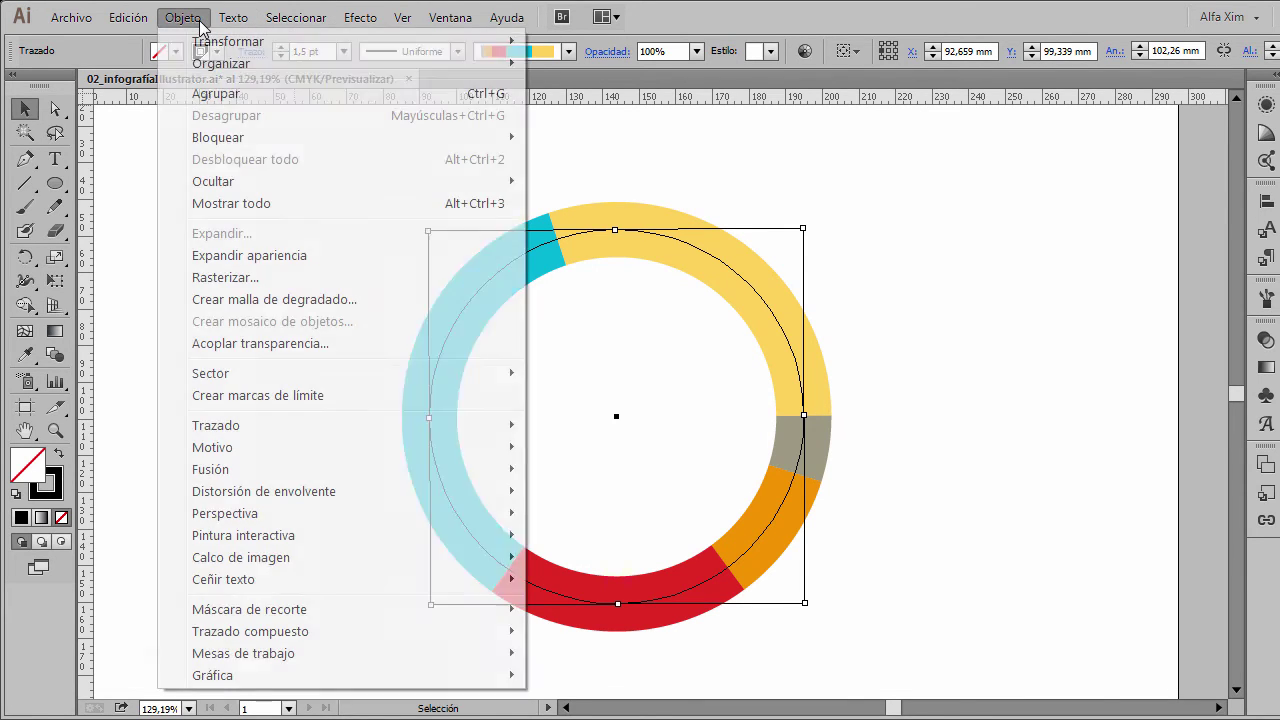
{"action": "left_click", "coordinate": [224, 257]}
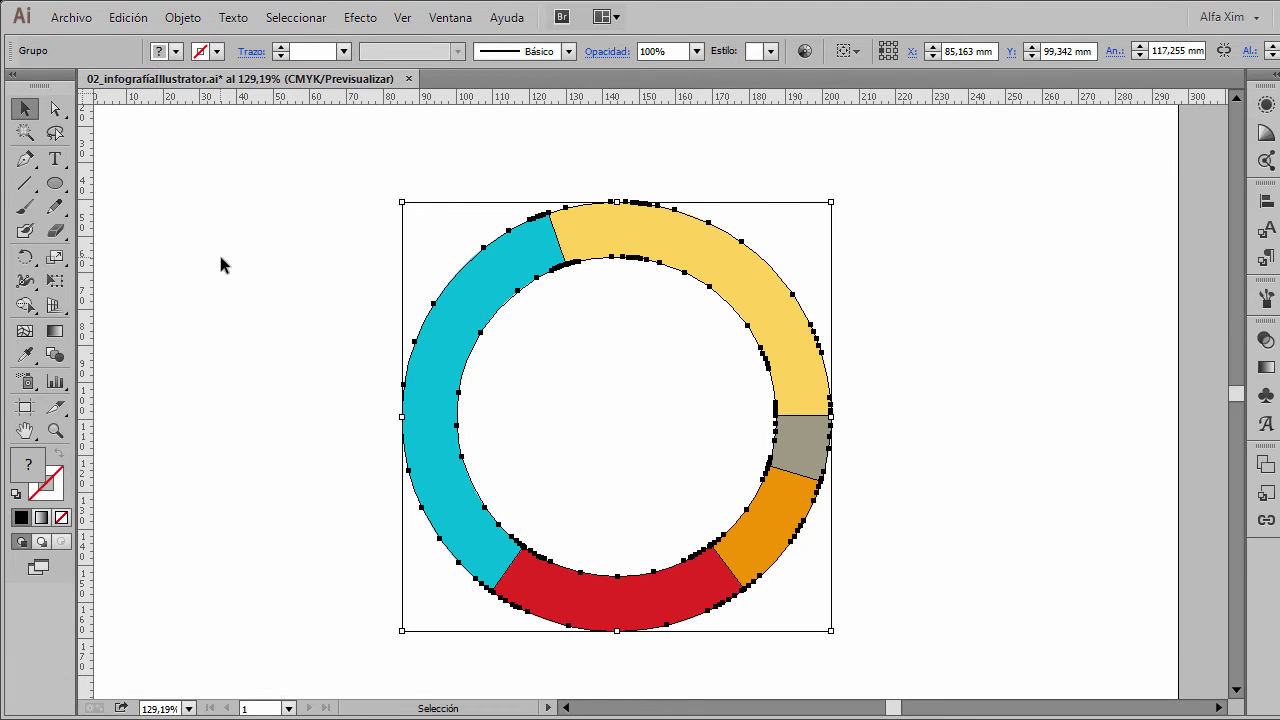
{"action": "left_click", "coordinate": [933, 282]}
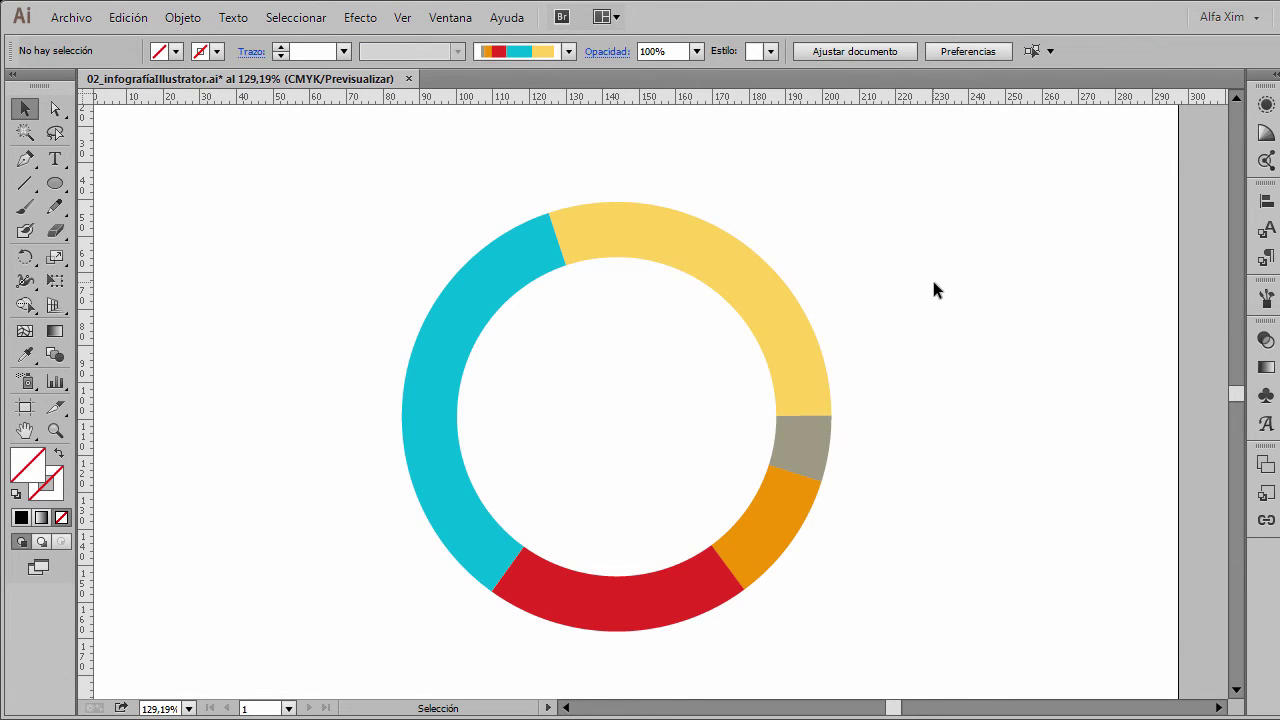
{"action": "key", "text": "ctrl+y"}
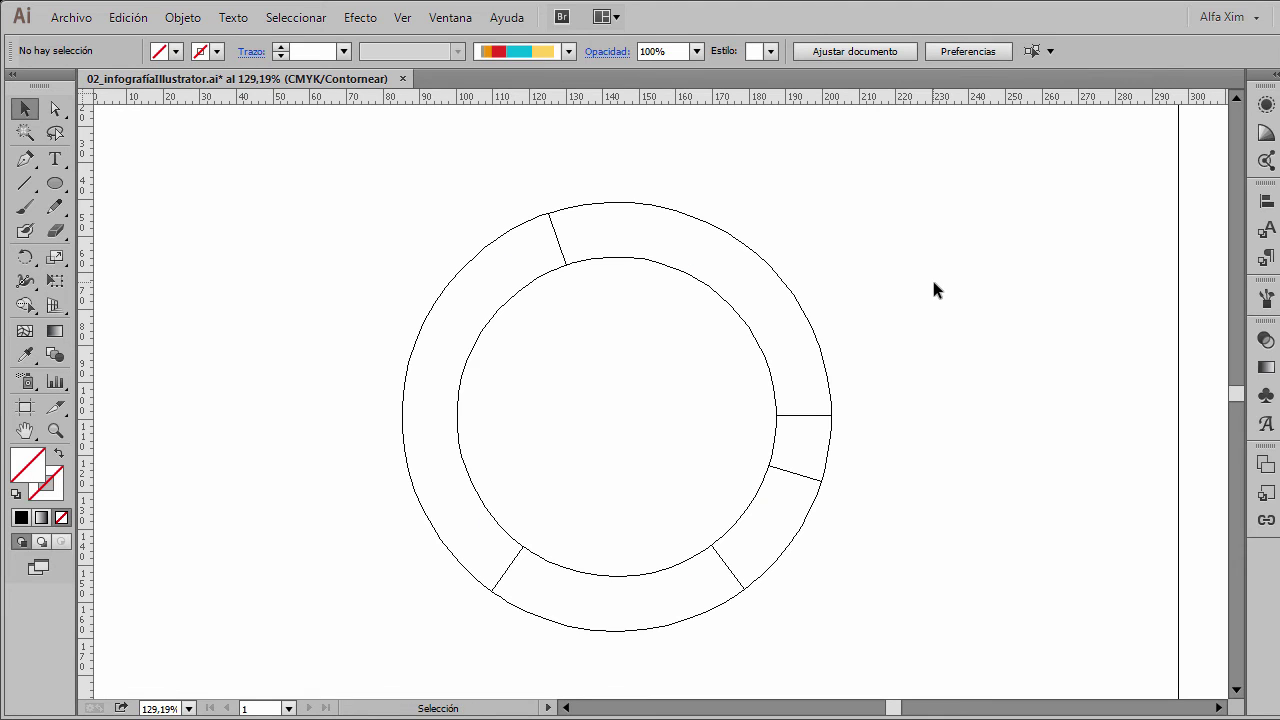
{"action": "key", "text": "ctrl+y"}
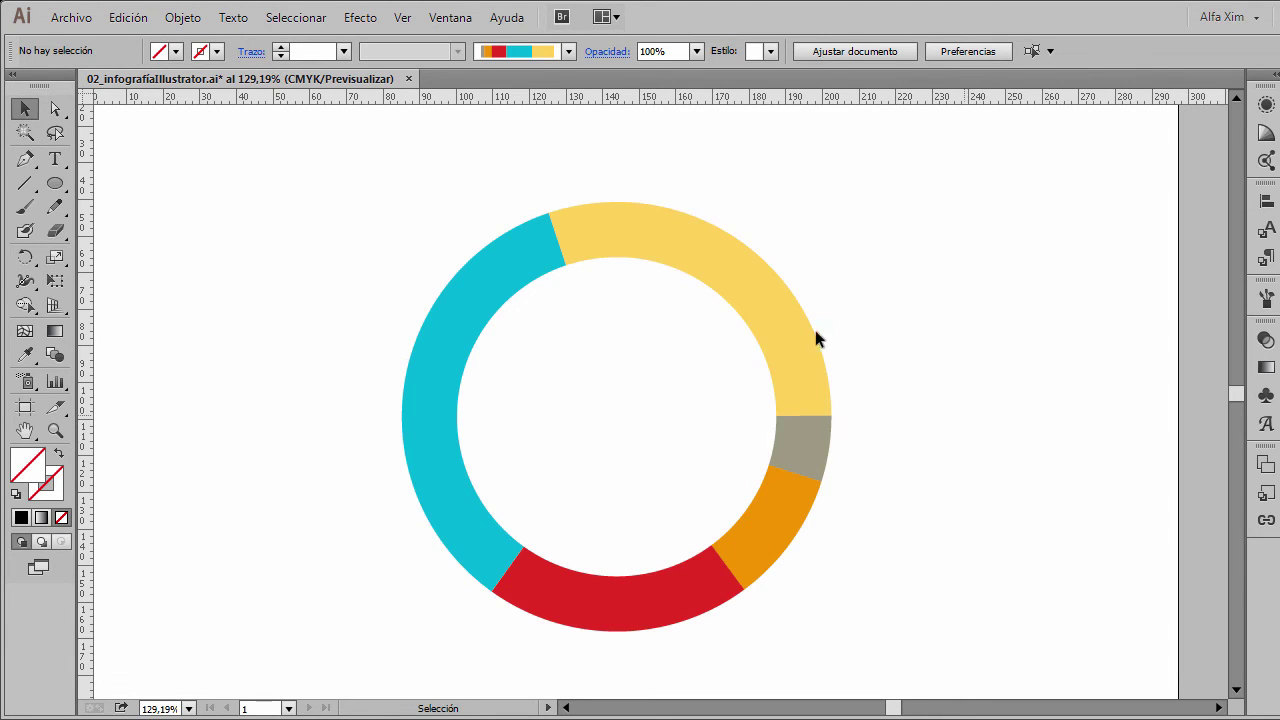
Step: Select the yellow ring segment with Direct Selection and zoom in on it
{"action": "left_click", "coordinate": [54, 108]}
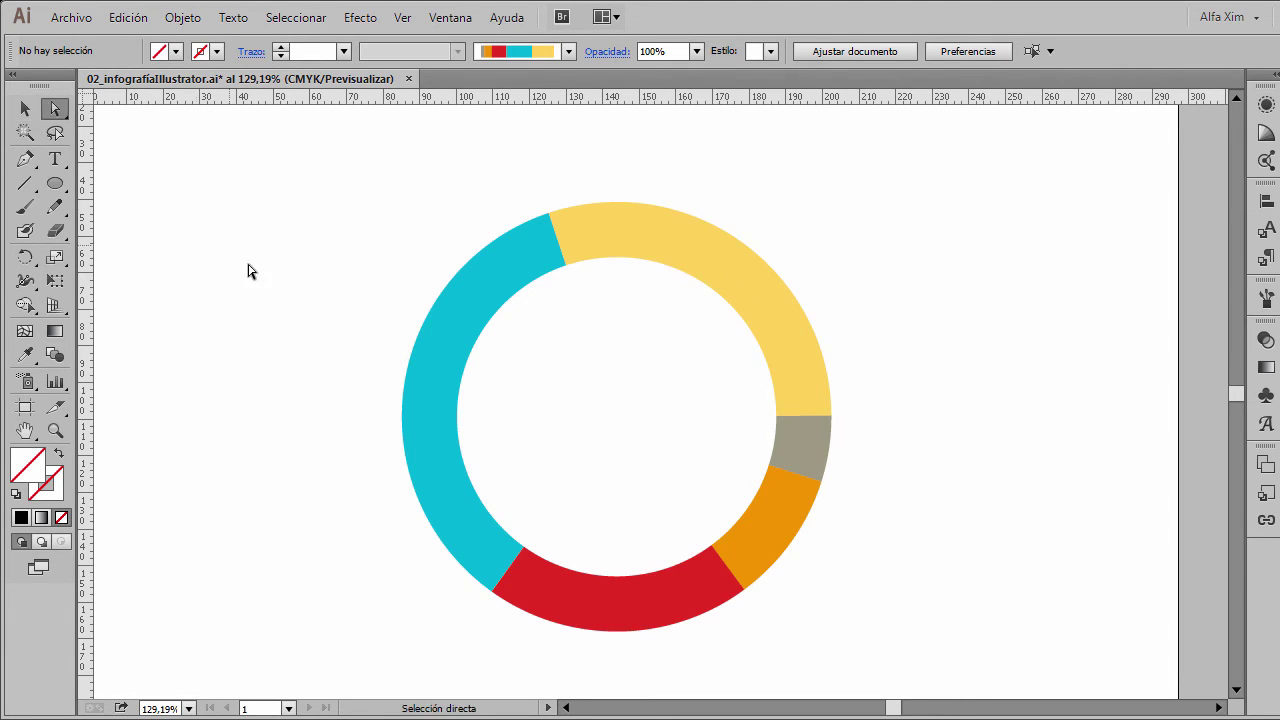
{"action": "left_click", "coordinate": [714, 252]}
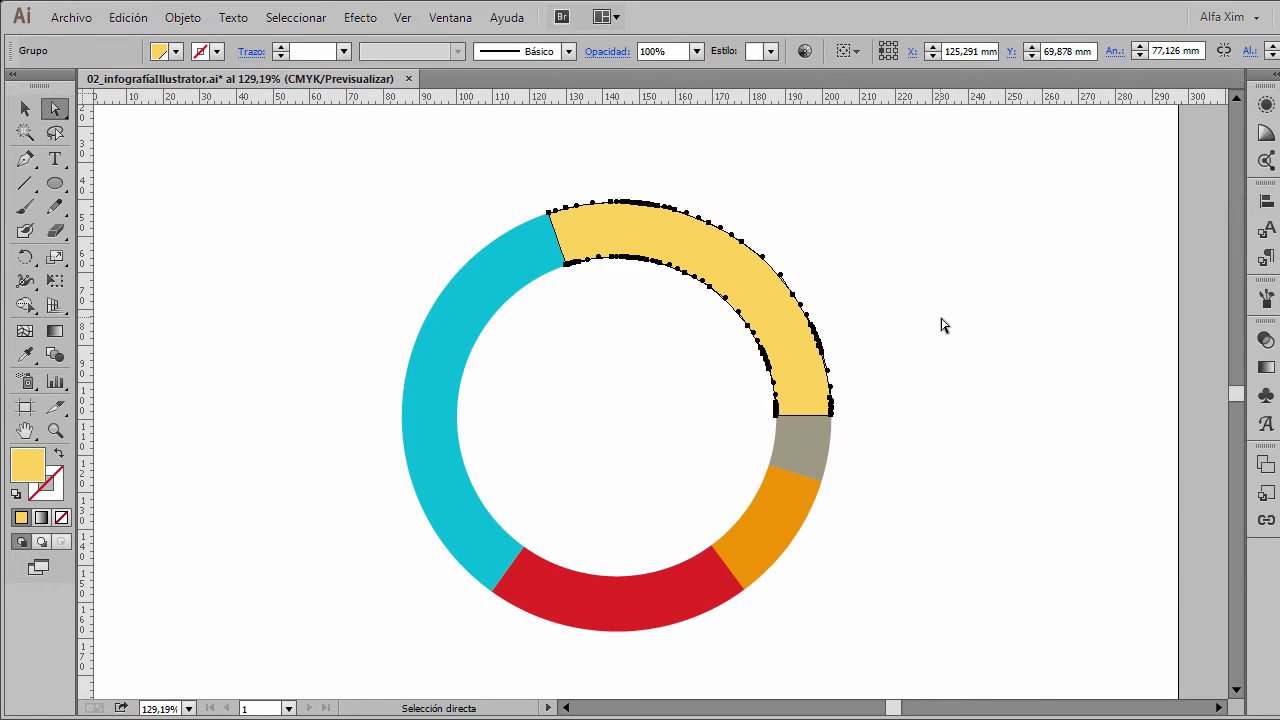
{"action": "left_click_drag", "start_coordinate": [433, 148], "coordinate": [985, 503]}
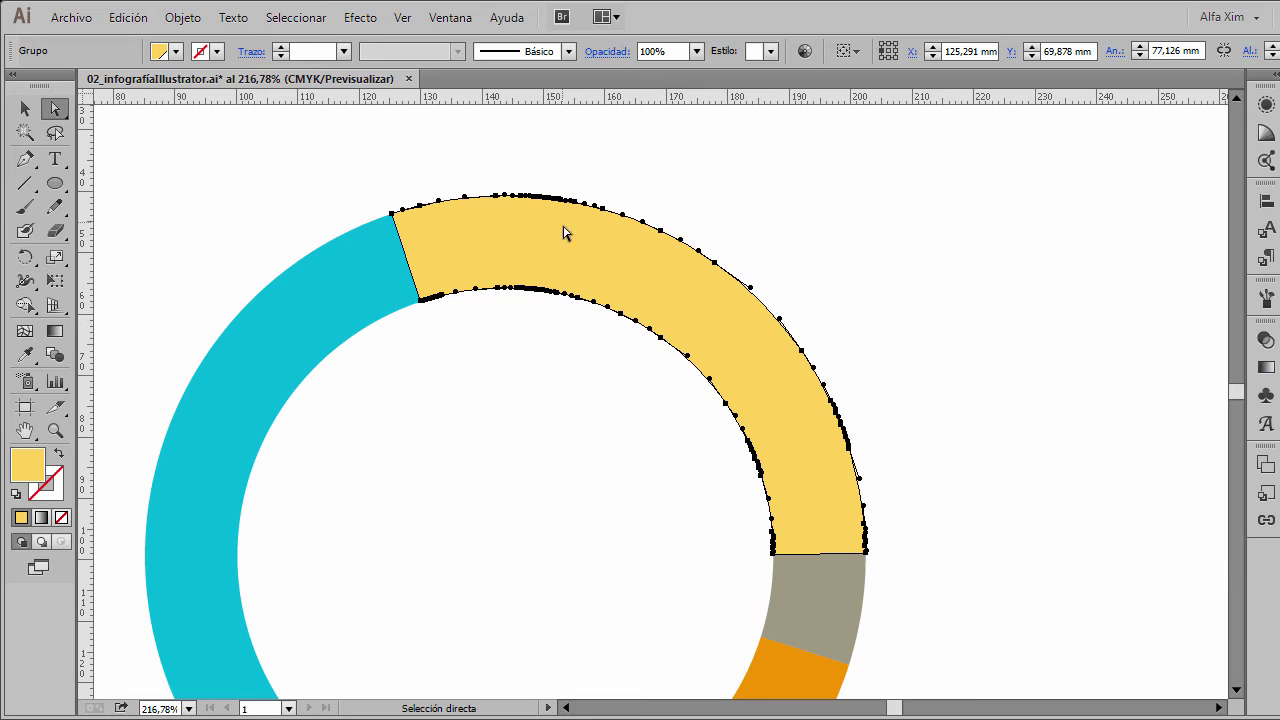
Step: Preview Simplify on the yellow segment, lowering the angle threshold to 125° for 13 points
{"action": "left_click", "coordinate": [192, 20]}
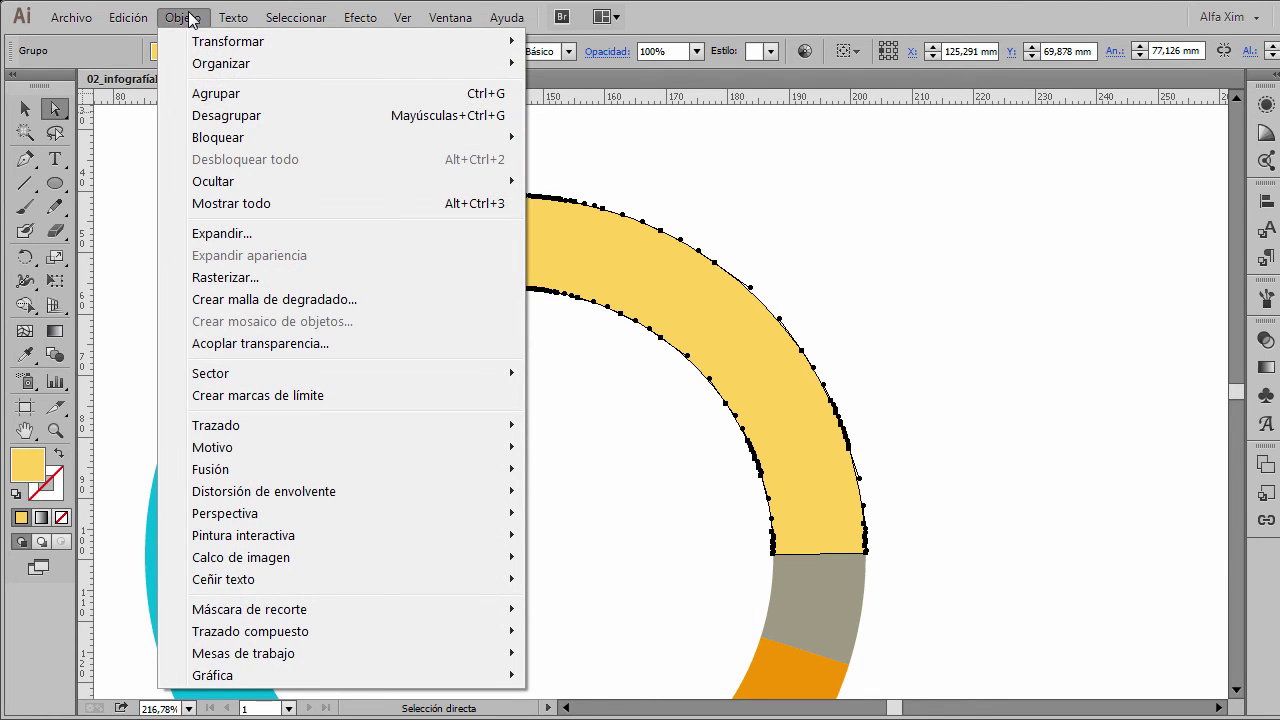
{"action": "mouse_move", "coordinate": [213, 425]}
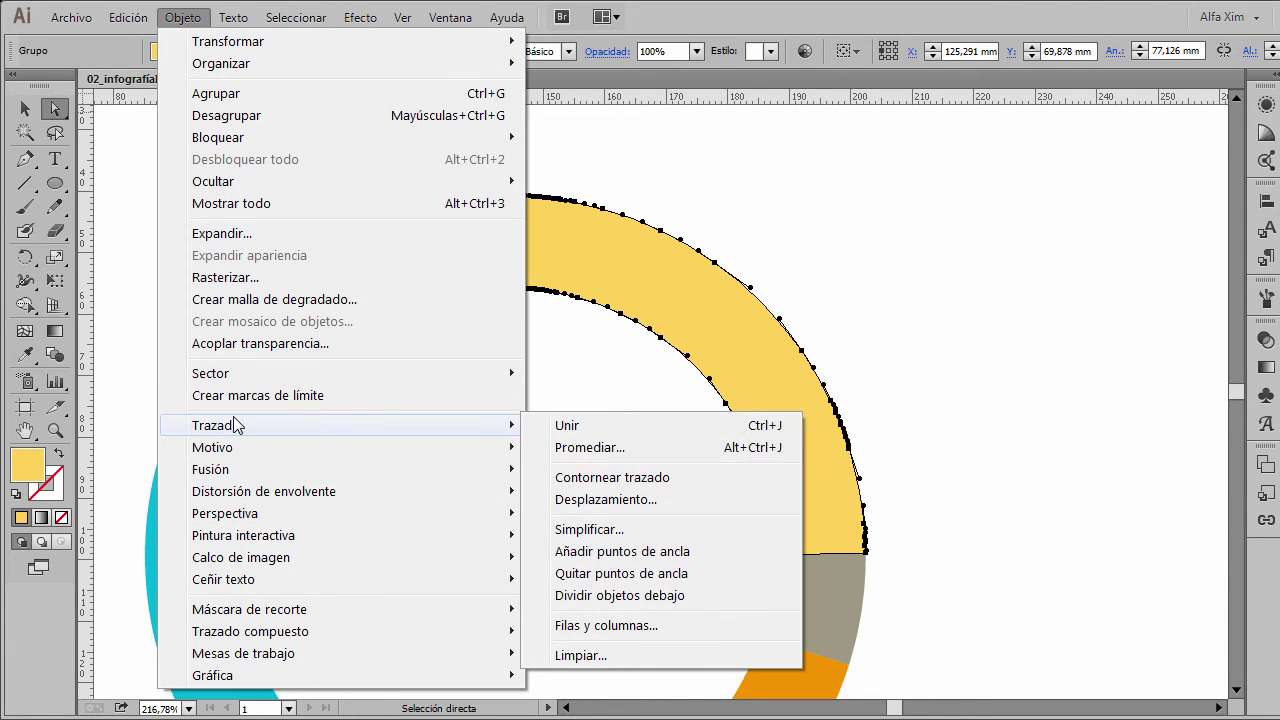
{"action": "left_click", "coordinate": [590, 529]}
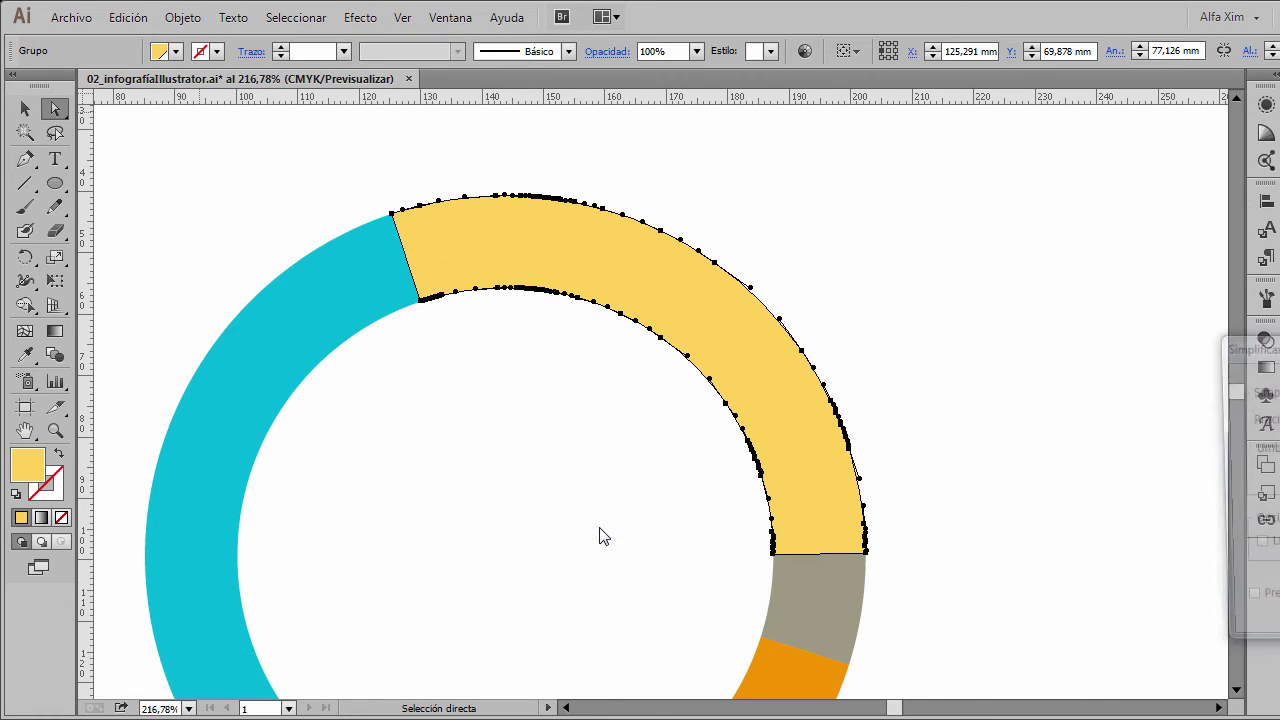
{"action": "left_click_drag", "start_coordinate": [1246, 345], "coordinate": [1109, 157]}
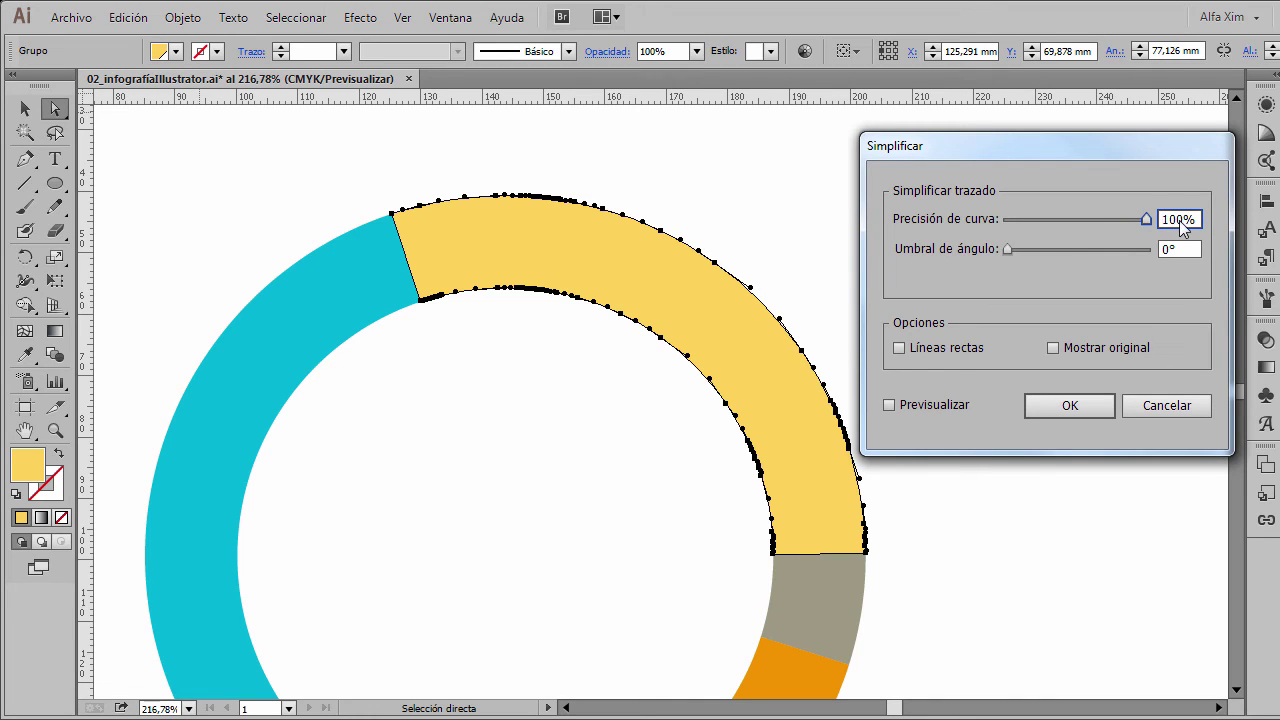
{"action": "left_click_drag", "start_coordinate": [1008, 249], "coordinate": [1176, 263]}
{"action": "left_click", "coordinate": [889, 405]}
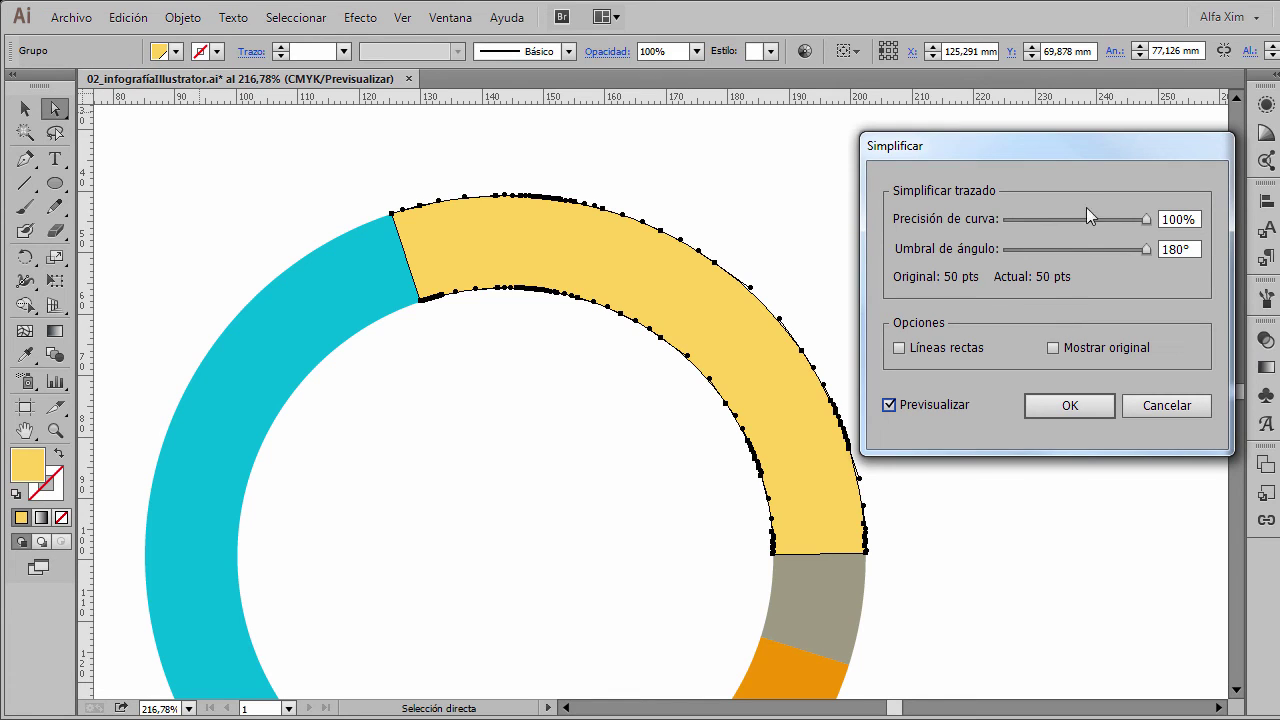
{"action": "left_click_drag", "start_coordinate": [1150, 145], "coordinate": [1182, 83]}
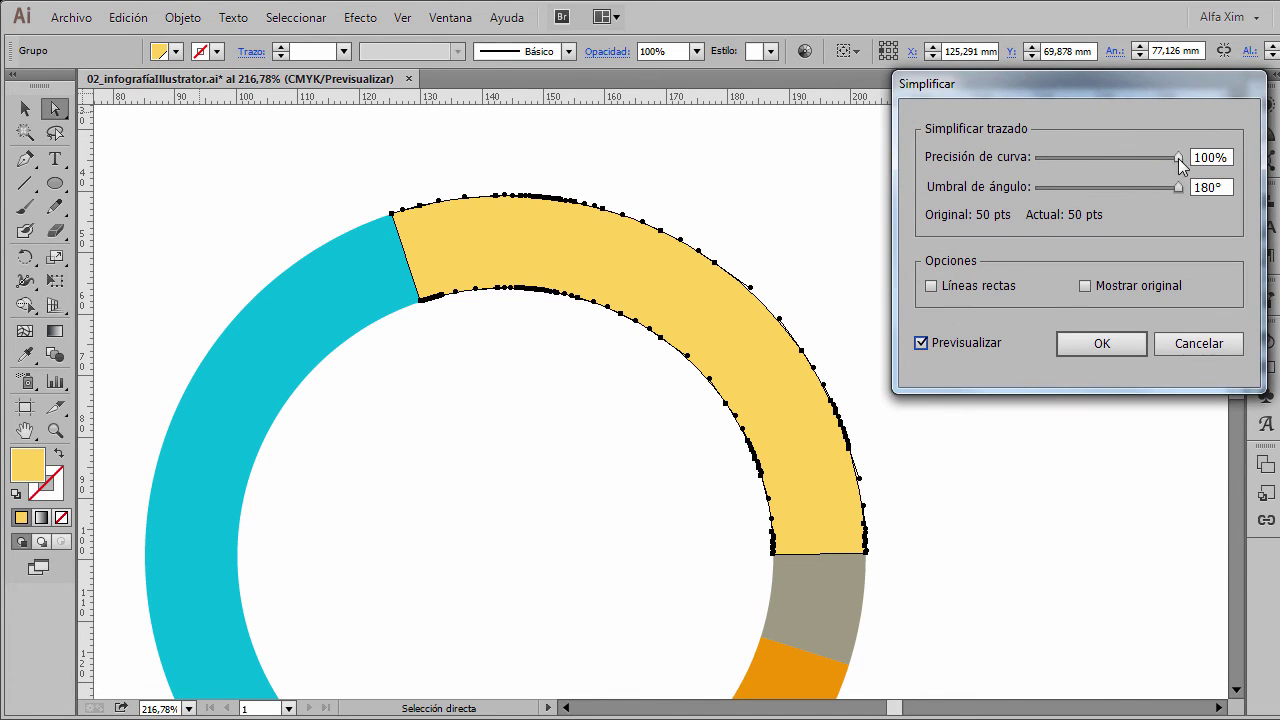
{"action": "left_click_drag", "start_coordinate": [1177, 187], "coordinate": [1148, 191]}
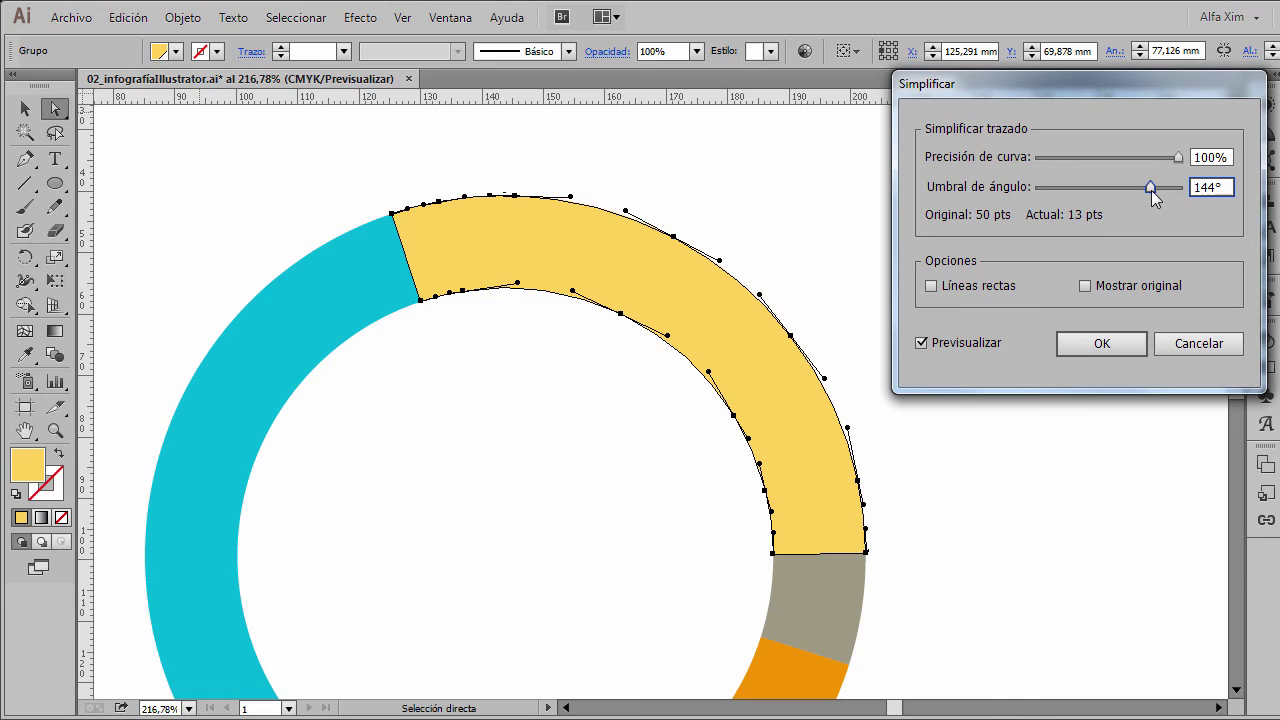
{"action": "mouse_move", "coordinate": [1149, 187]}
{"action": "left_mouse_down"}
{"action": "mouse_move", "coordinate": [977, 180]}
{"action": "mouse_move", "coordinate": [1174, 186]}
{"action": "mouse_move", "coordinate": [1011, 189]}
{"action": "mouse_move", "coordinate": [1120, 186]}
{"action": "left_mouse_up"}
Step: Apply the simplification to the yellow arc and inspect it in Outline view before returning to colour
{"action": "left_click", "coordinate": [1125, 345]}
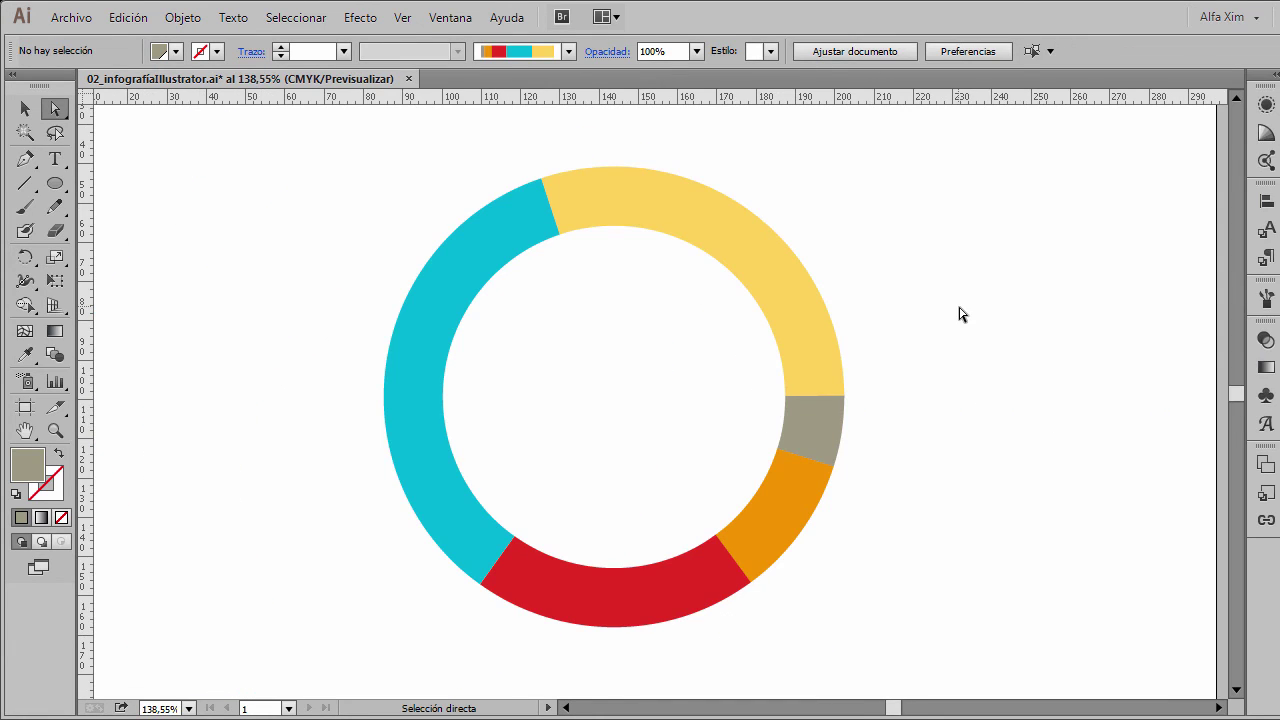
{"action": "key", "text": "ctrl+y"}
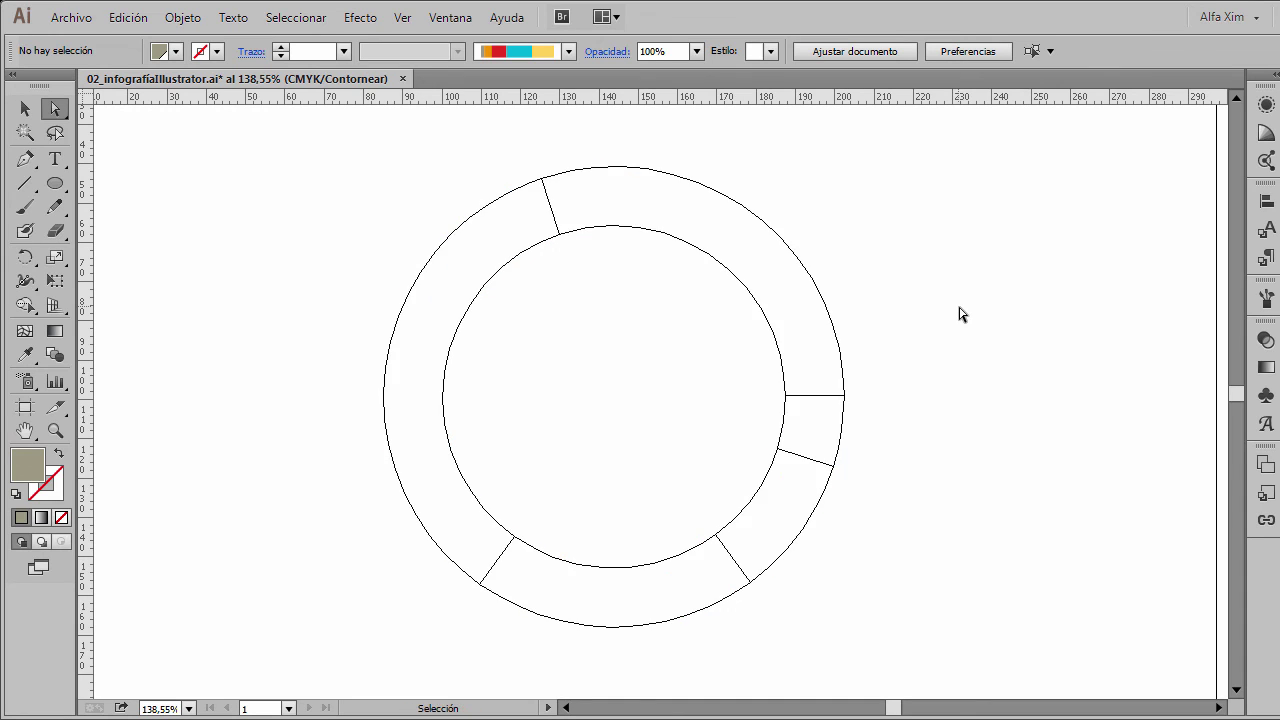
{"action": "key", "text": "ctrl+y"}
{"action": "scroll", "coordinate": [958, 314], "scroll_direction": "up", "scroll_amount": 1}
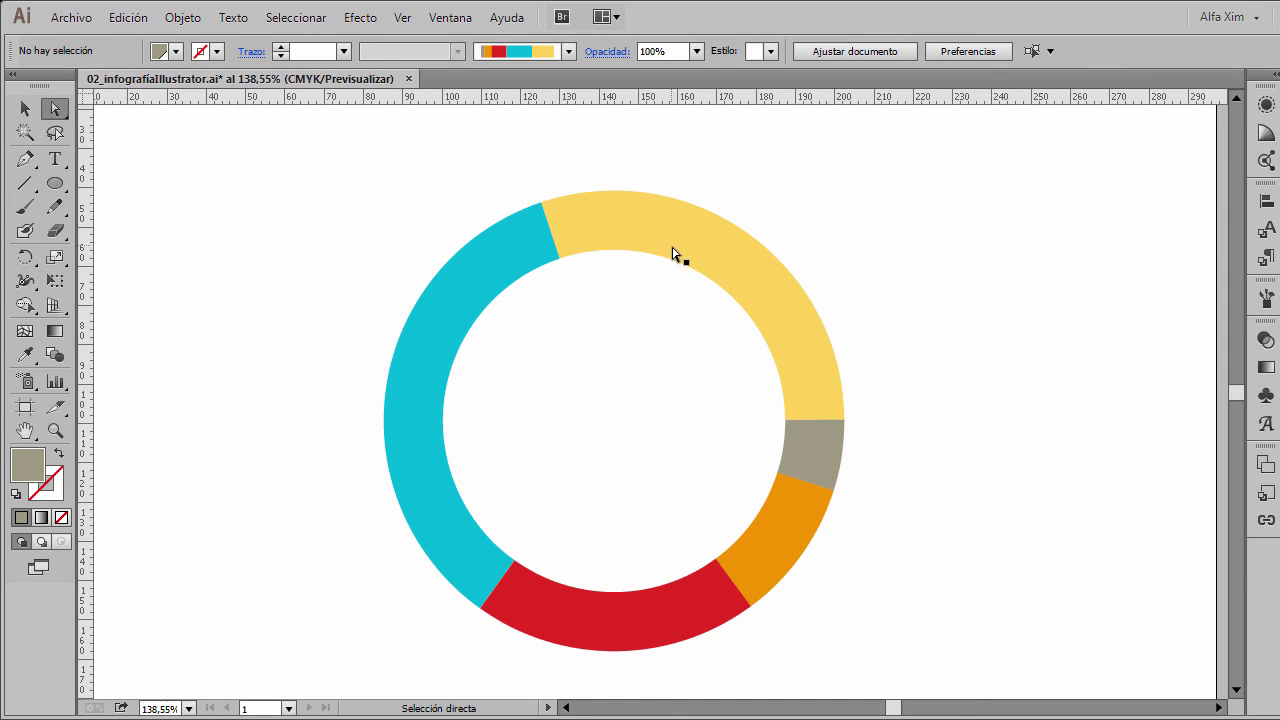